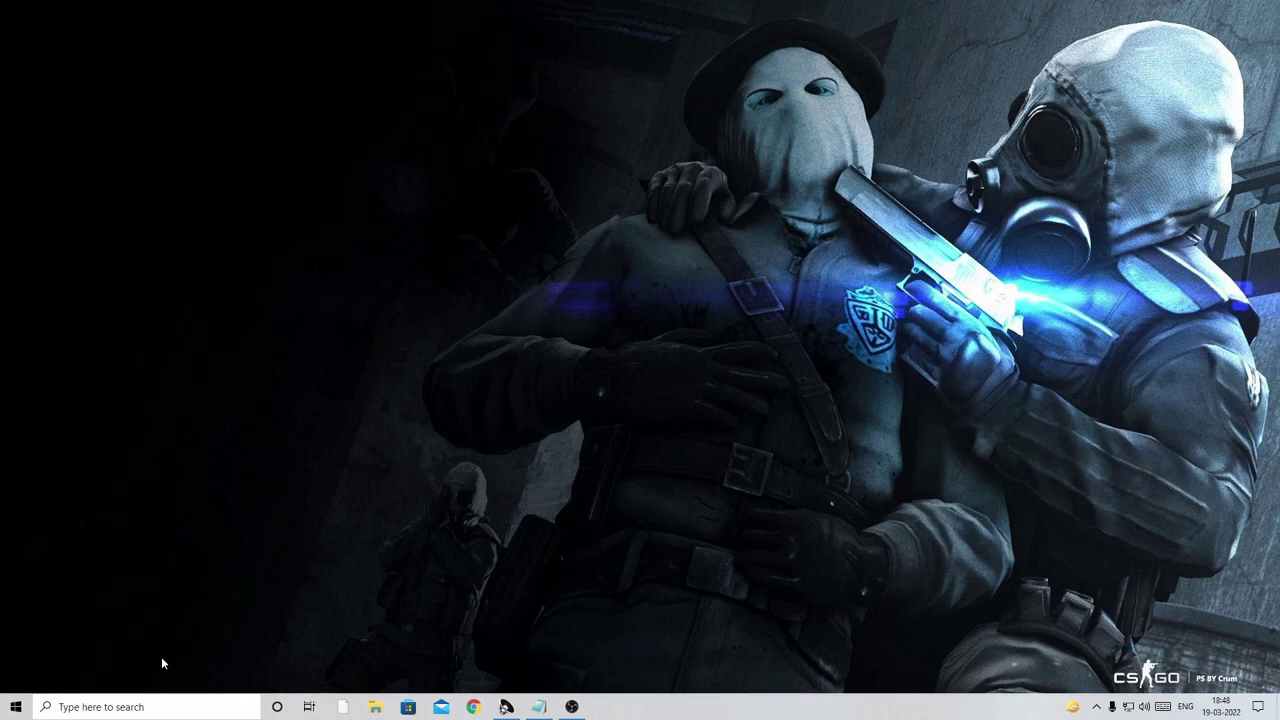
Open Local Disk (C:)'s System & reserved storage details, where virtual memory shows 2.39 GB
right_click(15, 708)
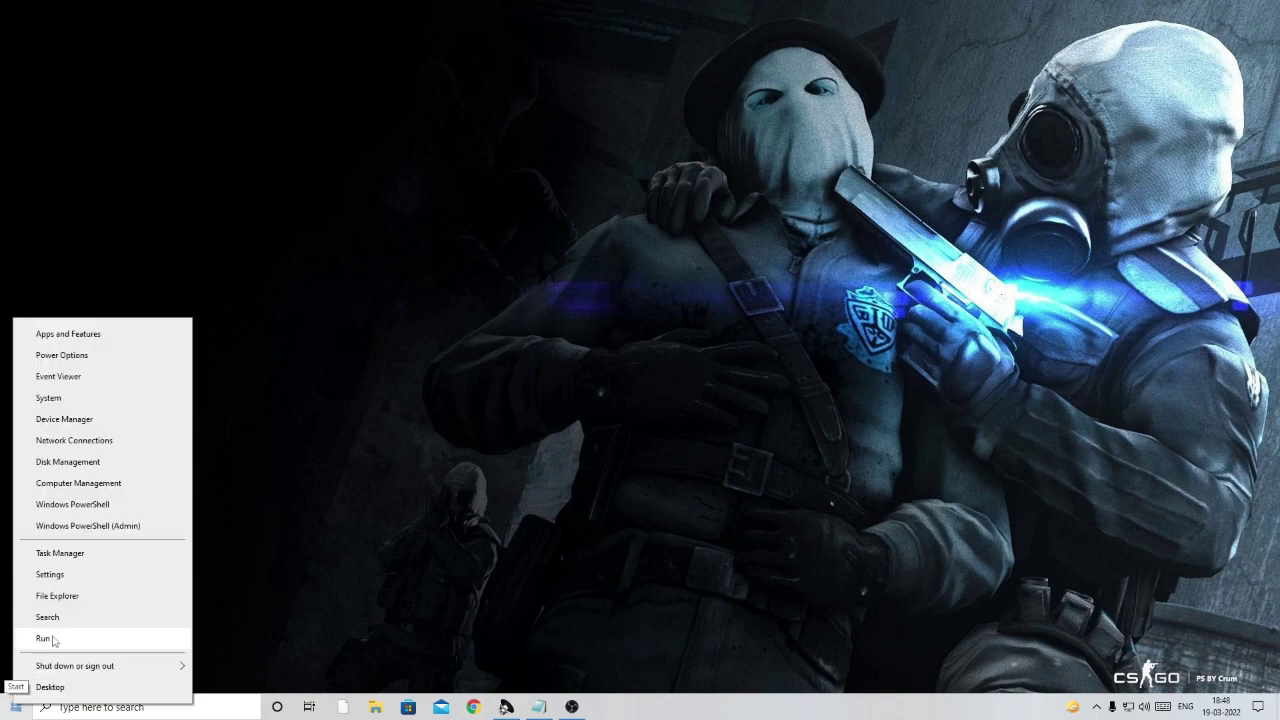
click(50, 575)
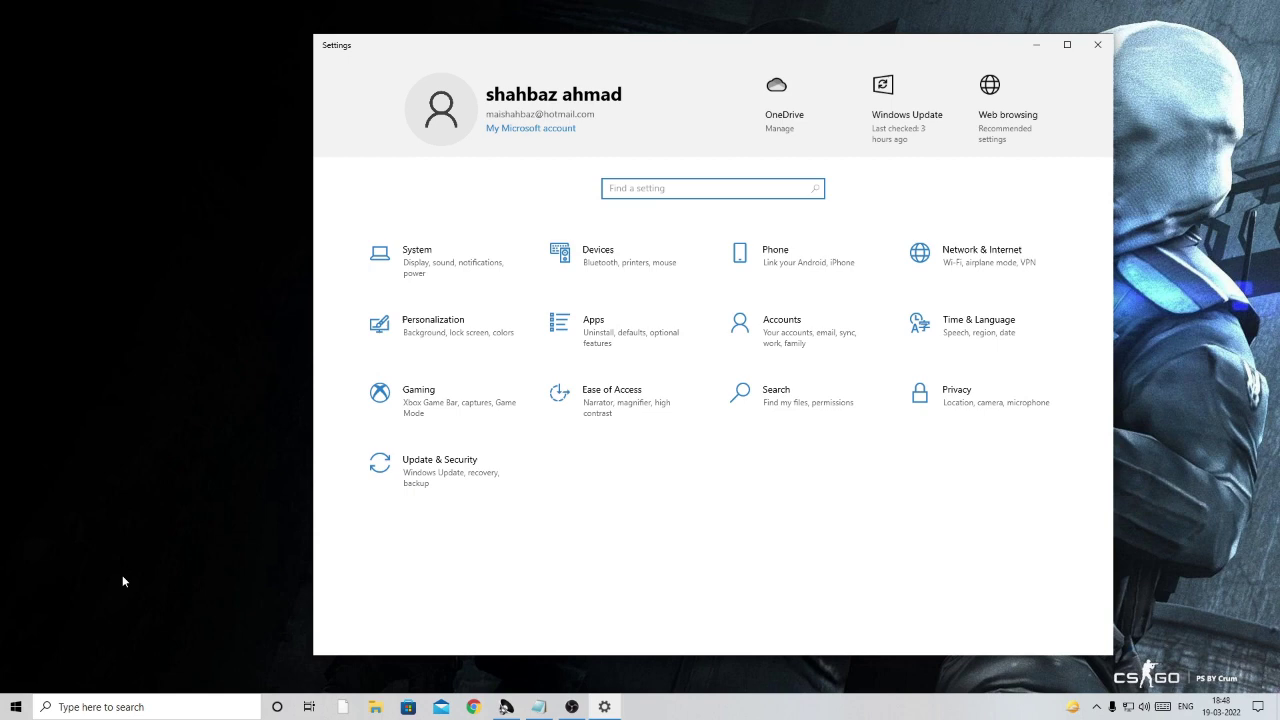
click(455, 272)
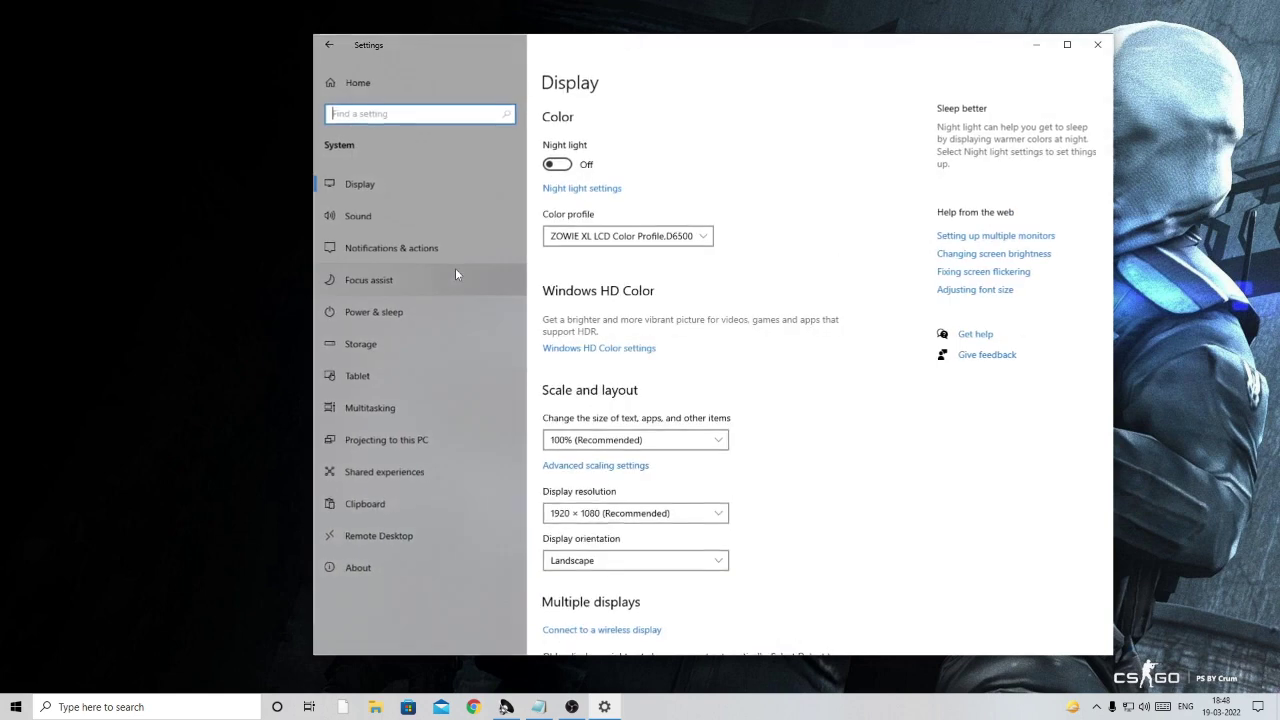
click(374, 343)
scroll(543, 434, down, 1)
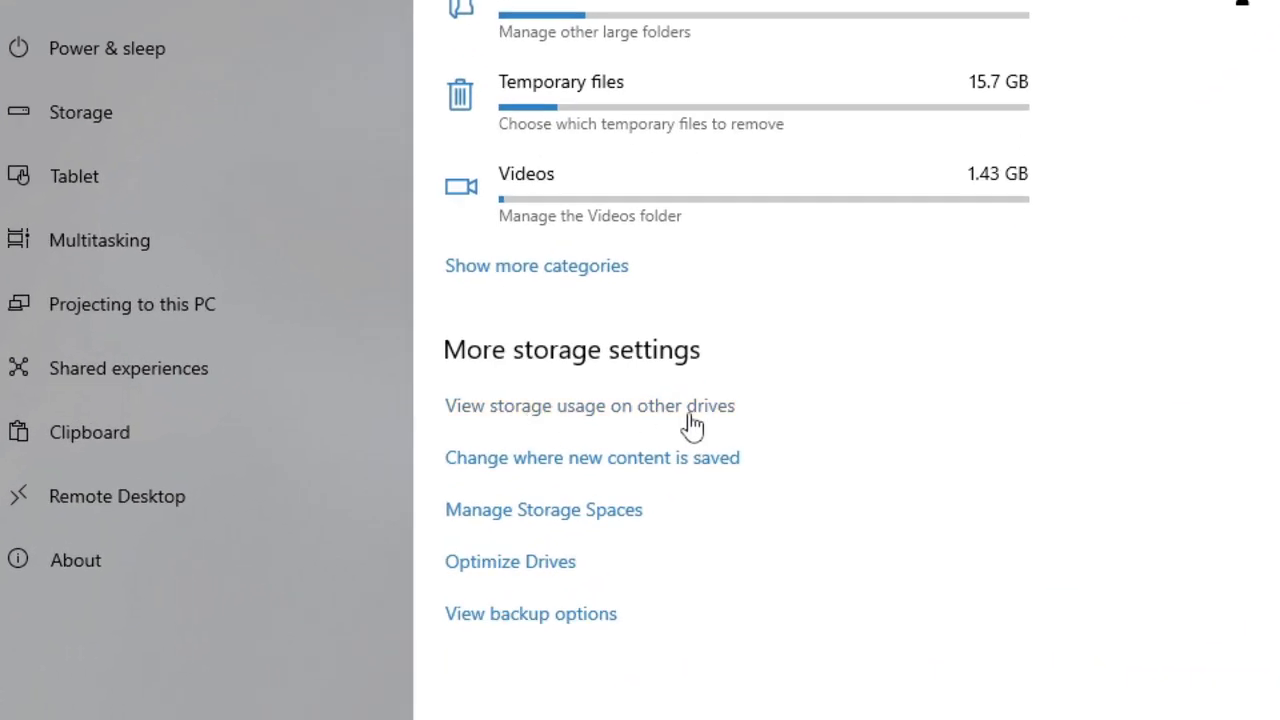
click(622, 410)
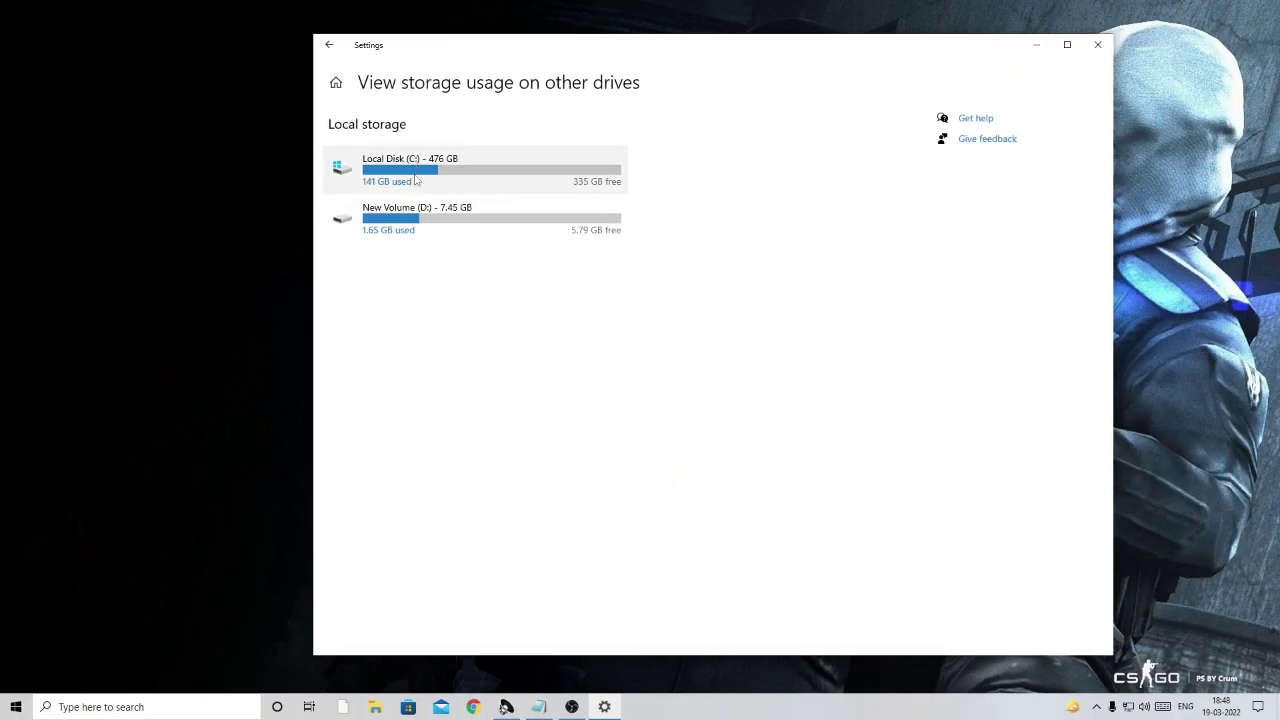
click(489, 171)
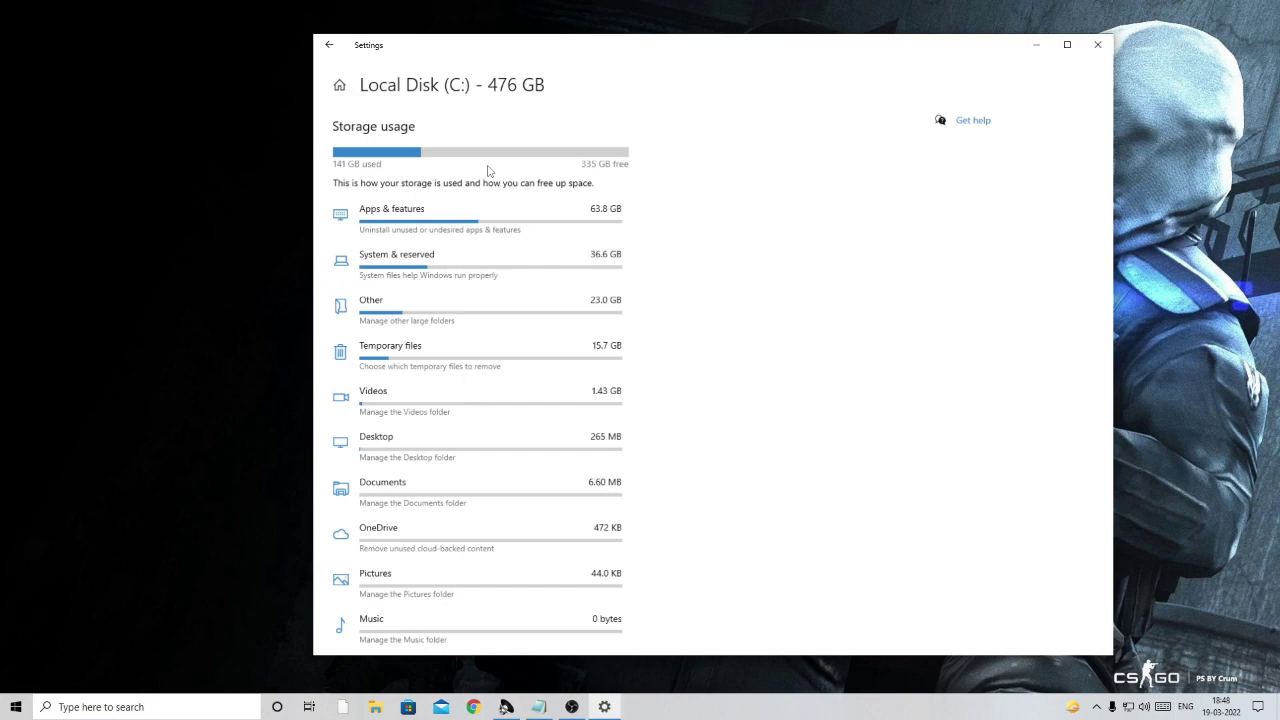
click(439, 268)
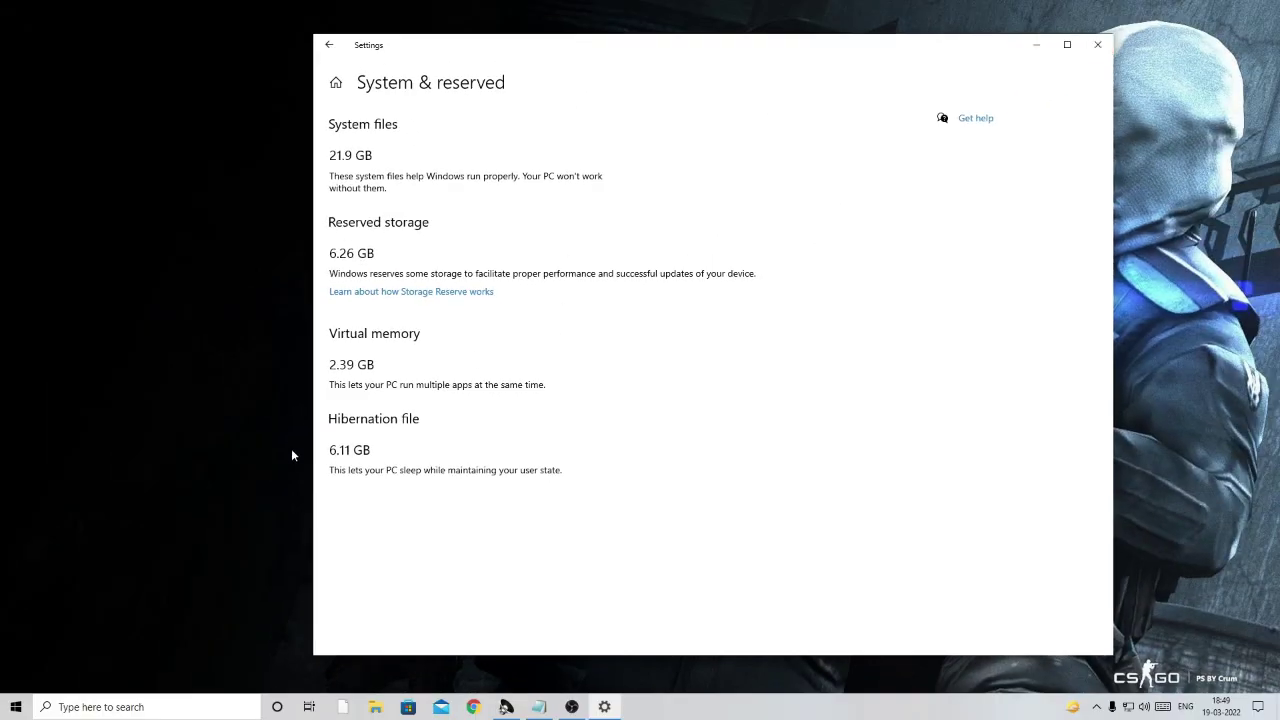
Close Settings and reopen it on the System > About page
click(1097, 44)
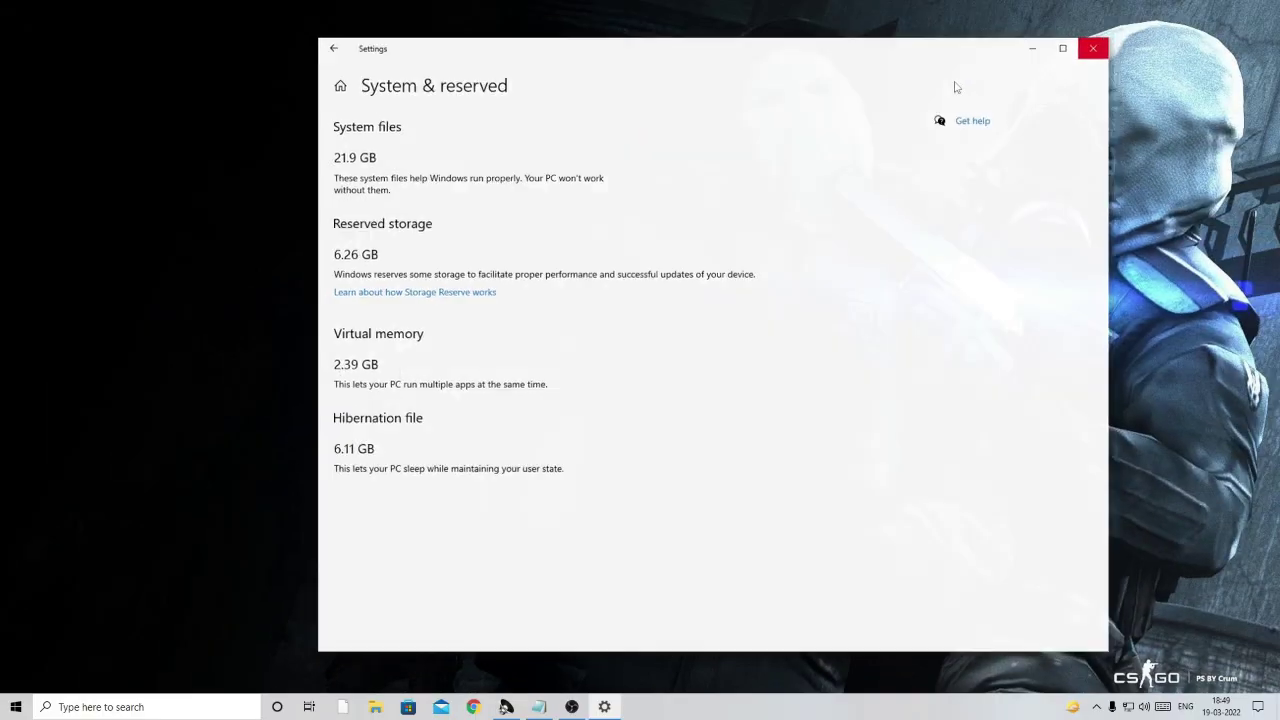
right_click(18, 704)
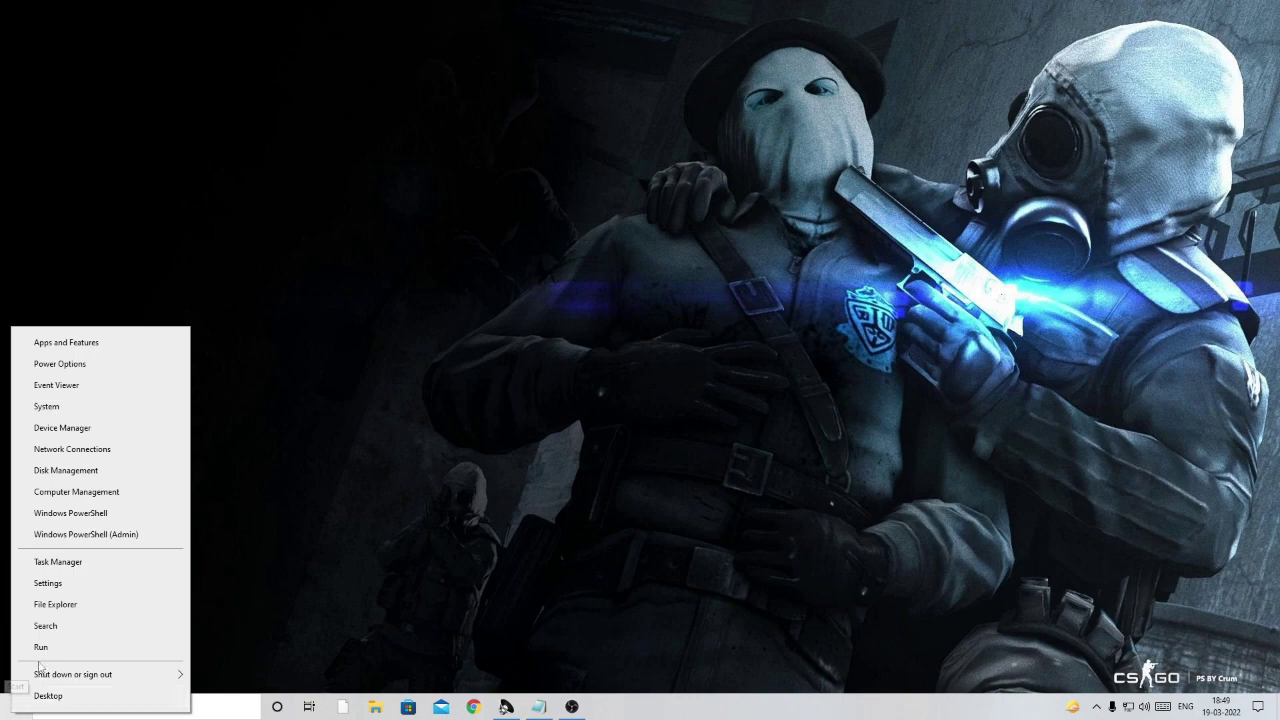
click(48, 583)
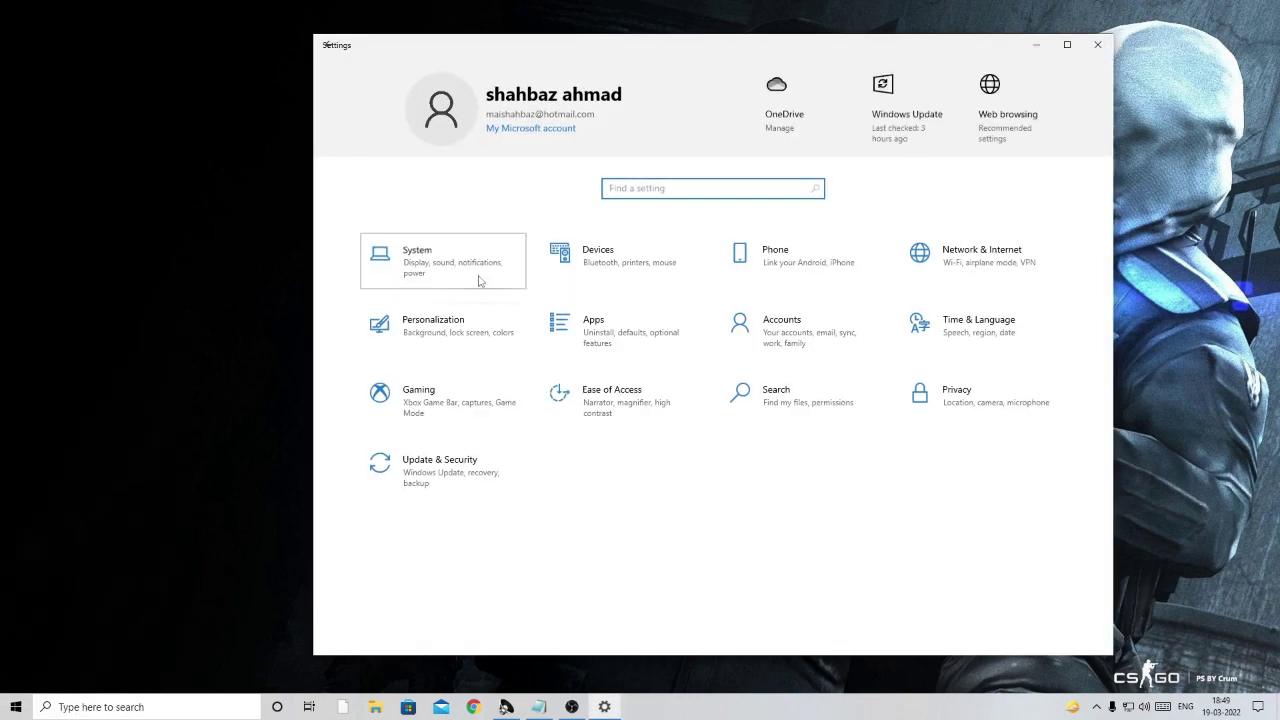
click(472, 283)
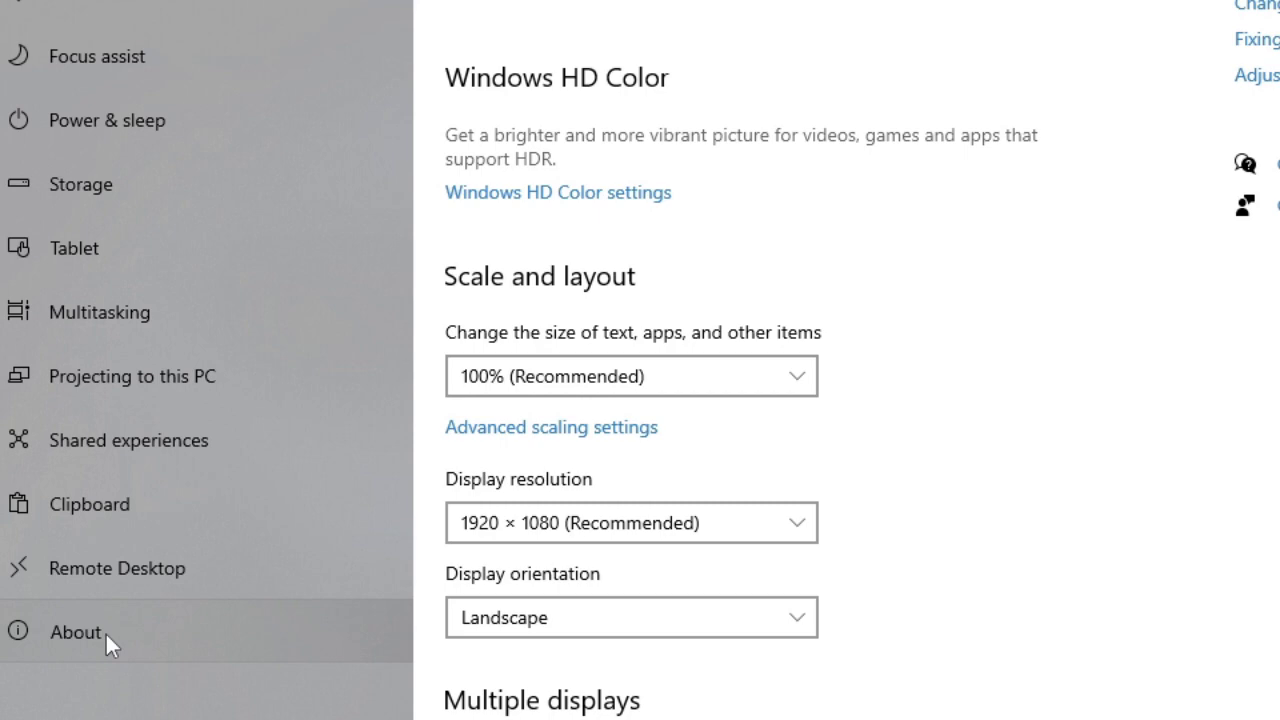
click(118, 632)
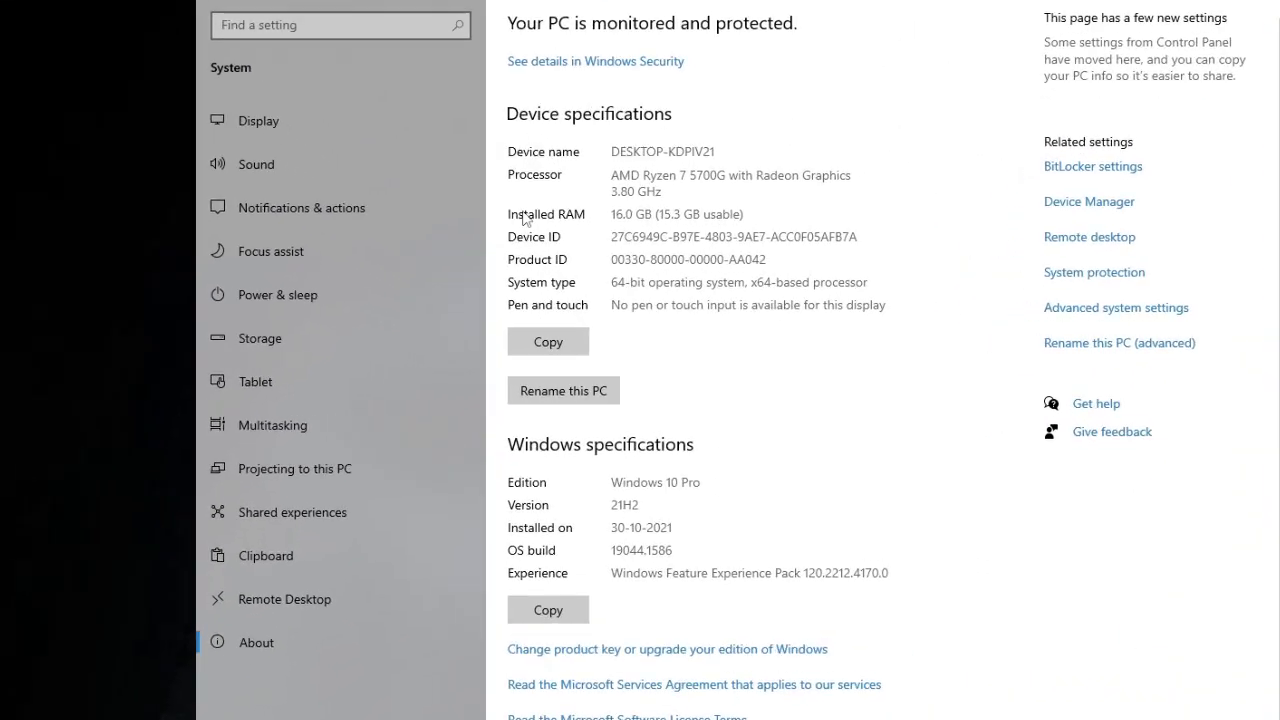
Highlight the Installed RAM value of 16.0 GB under Device specifications
drag(756, 207, 584, 207)
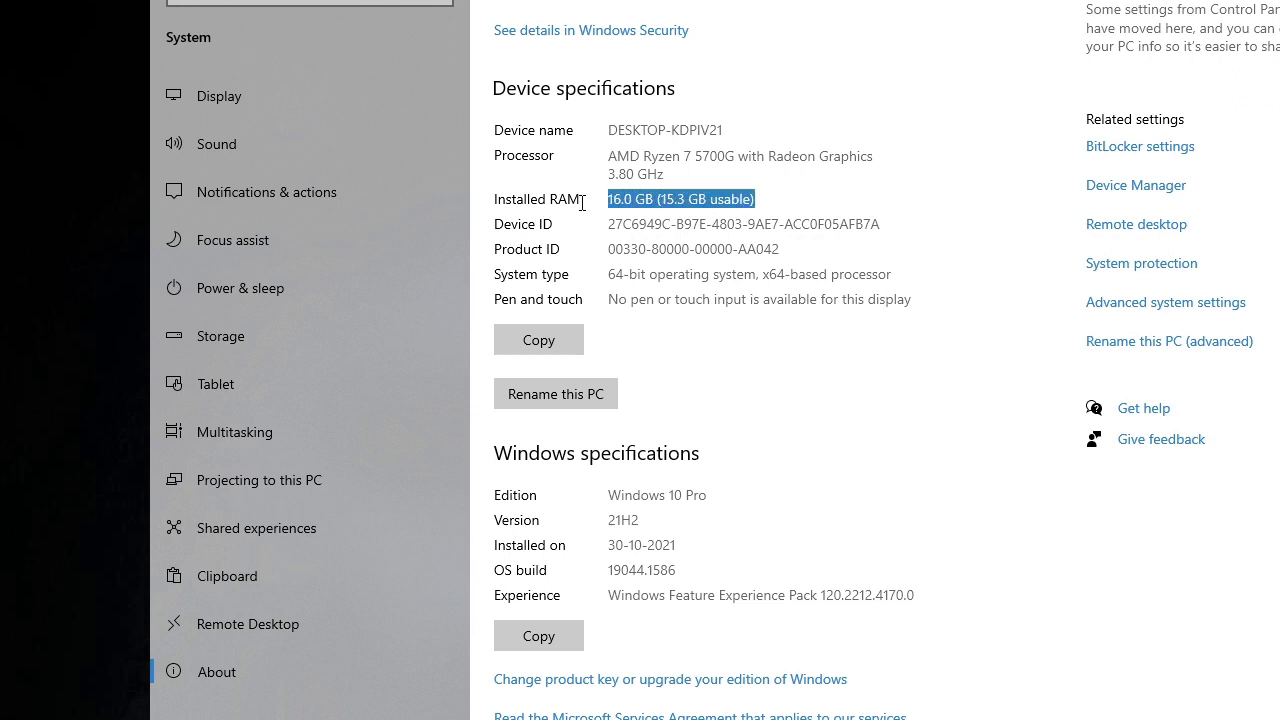
click(619, 197)
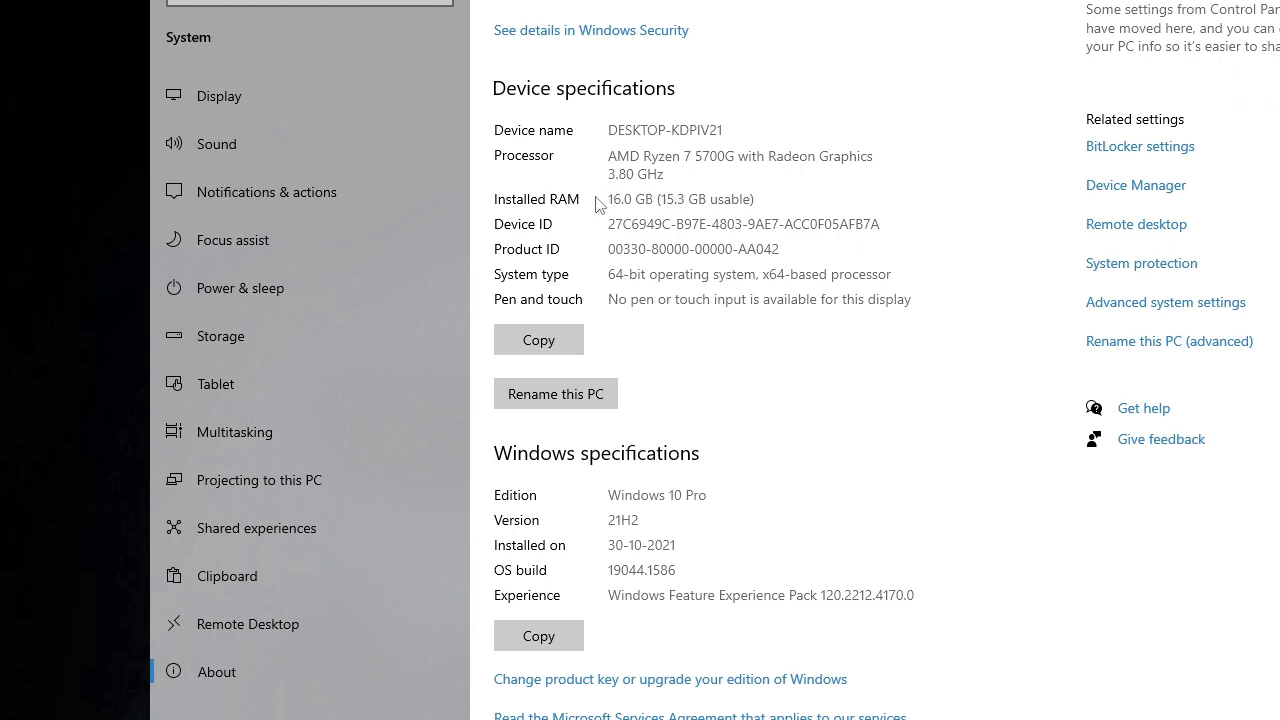
mouse_move(650, 199)
mouse_down()
mouse_move(610, 200)
mouse_move(654, 201)
mouse_up()
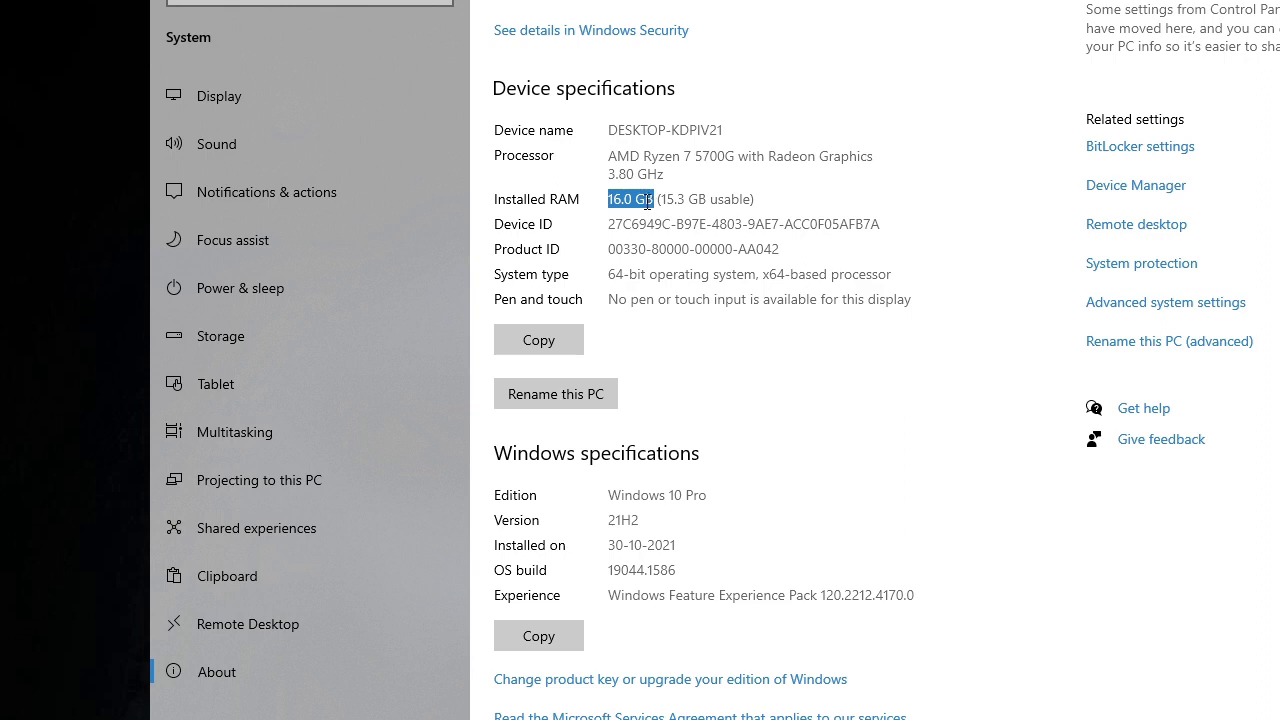
click(651, 199)
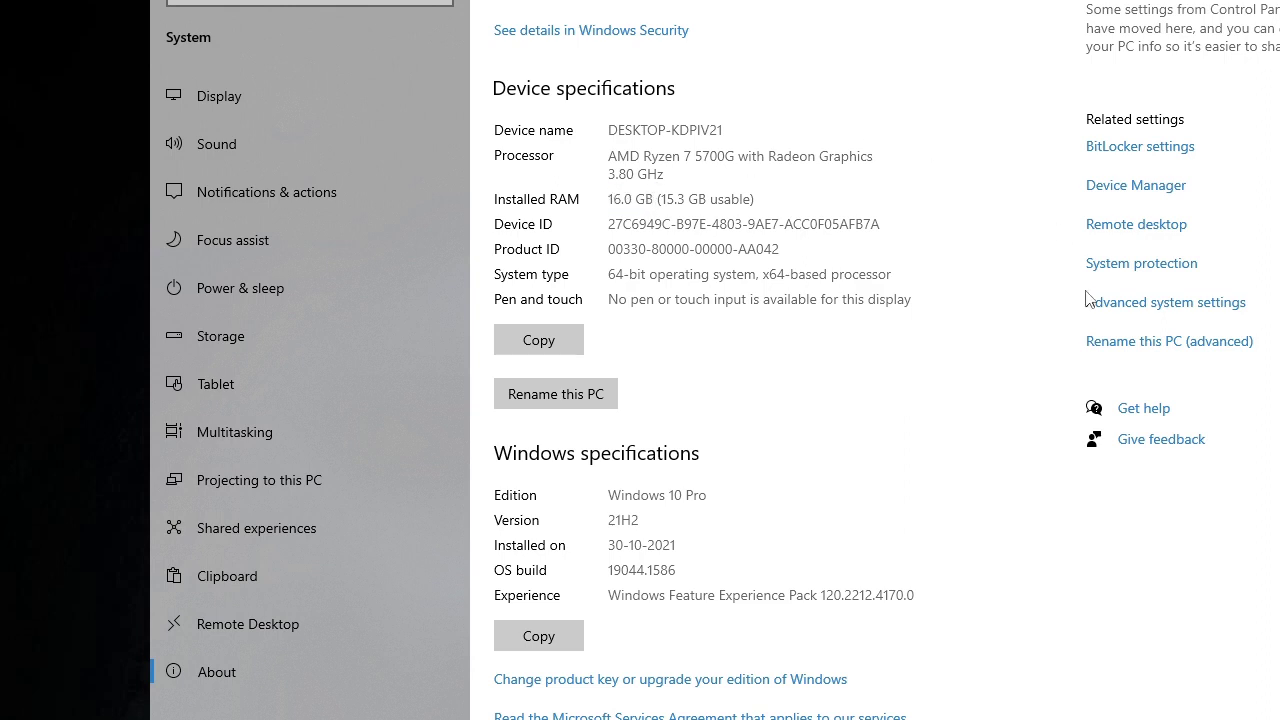
Open Performance Options' Advanced tab from Advanced system settings, showing the 2432 MB paging file total
click(1196, 311)
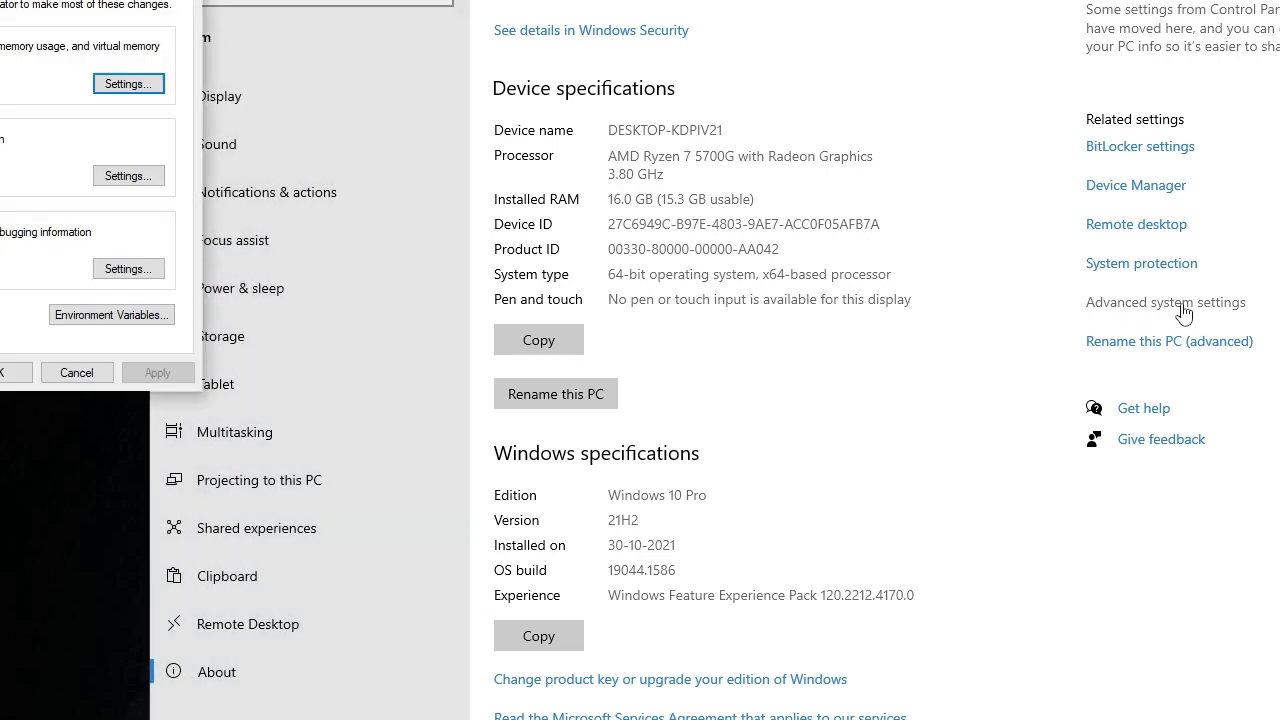
drag(208, 8, 864, 114)
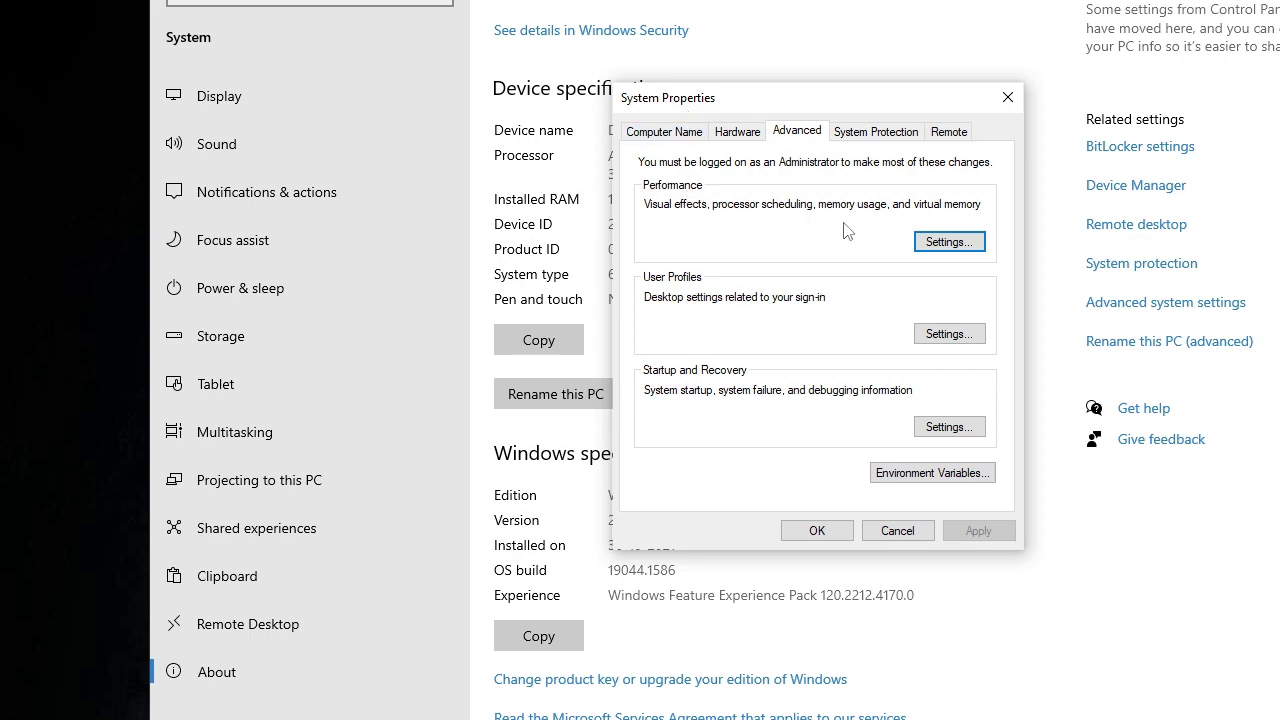
click(935, 248)
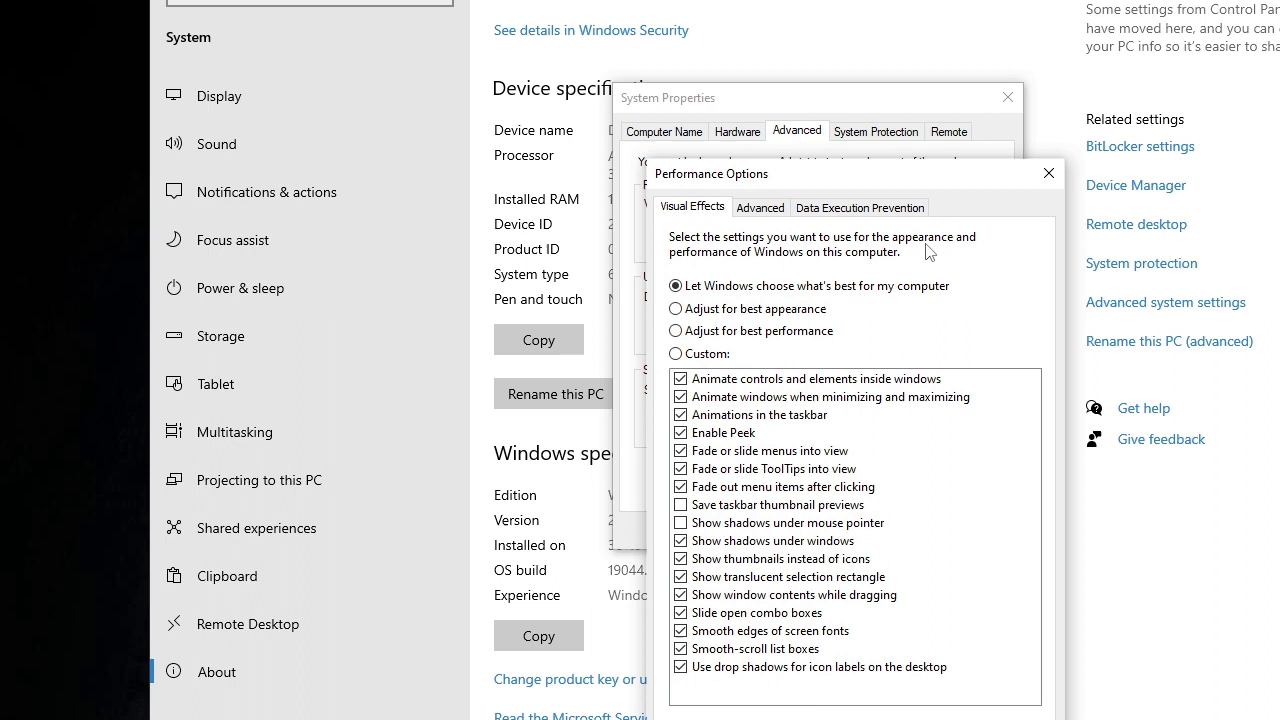
click(777, 214)
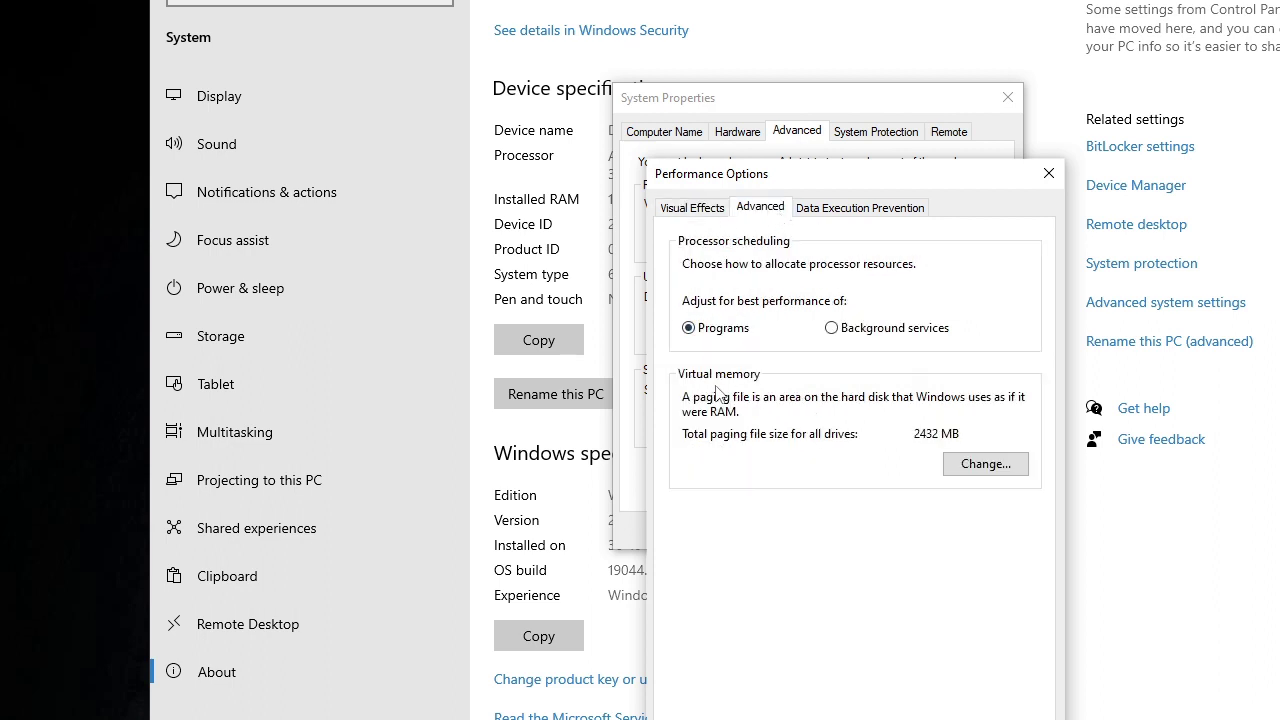
In Virtual Memory, turn off automatic paging file management and choose Custom size for C:
click(968, 466)
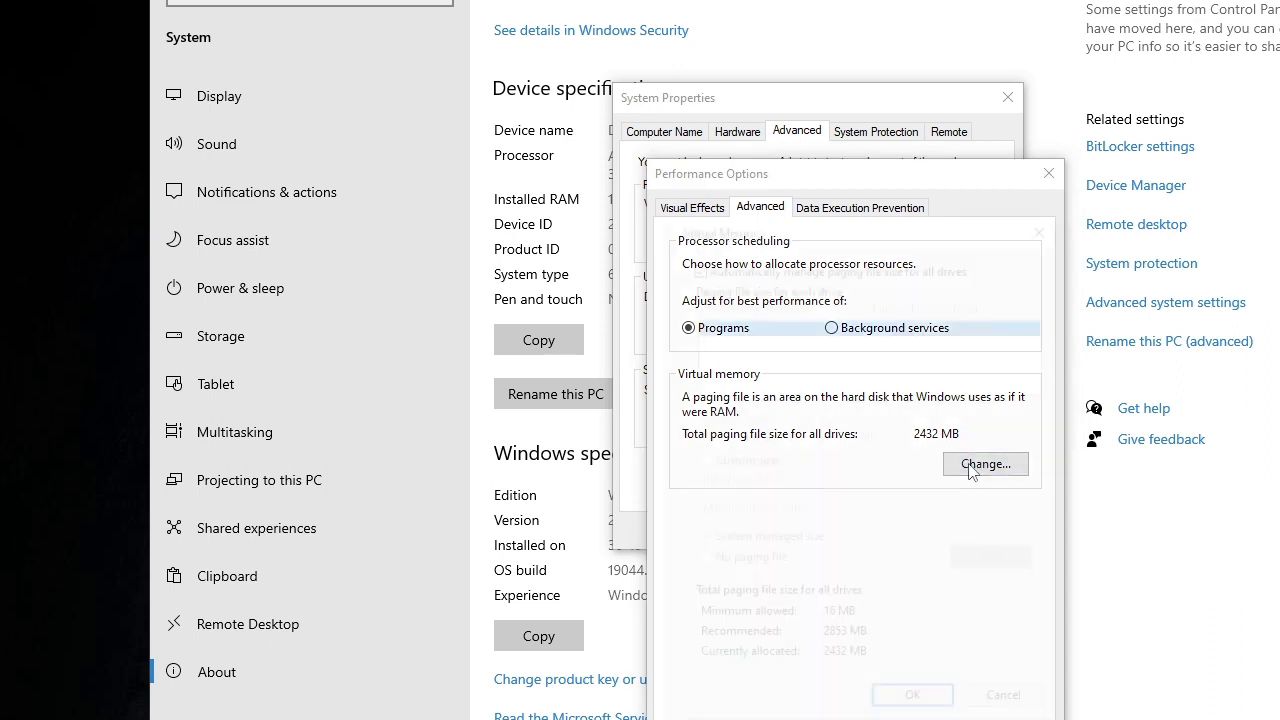
drag(862, 237, 853, 195)
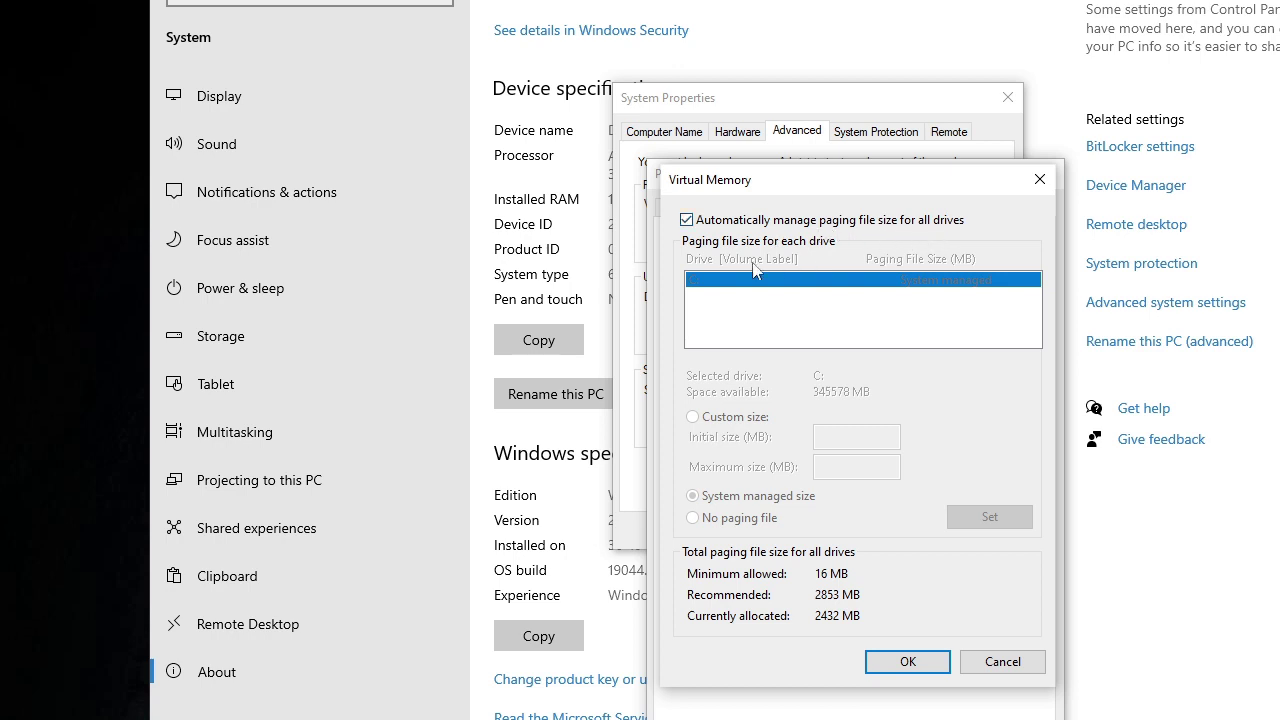
click(686, 220)
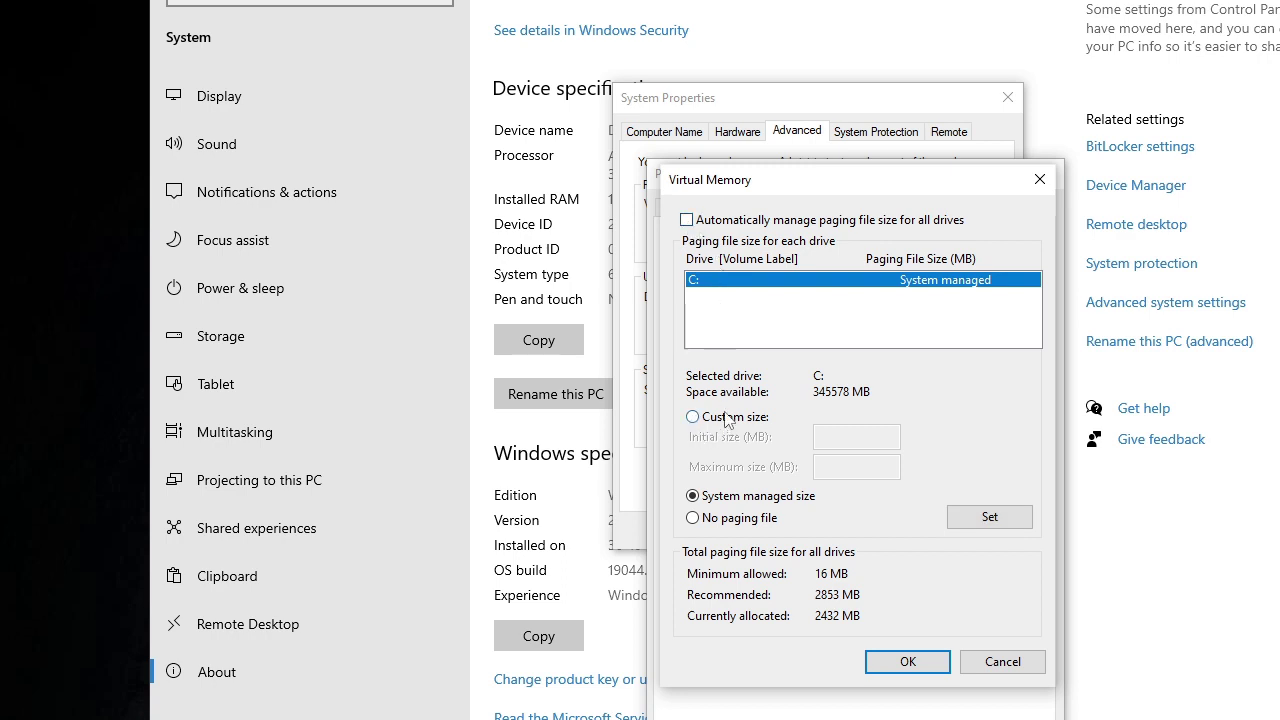
click(693, 417)
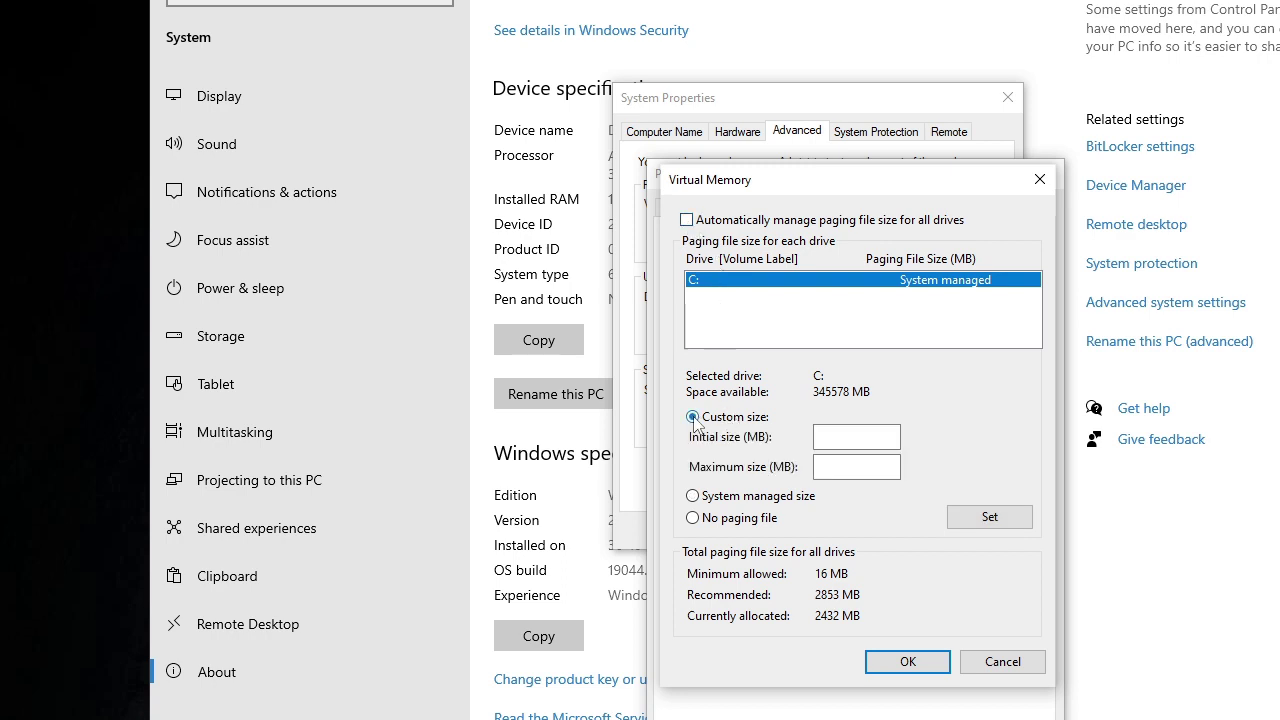
click(830, 438)
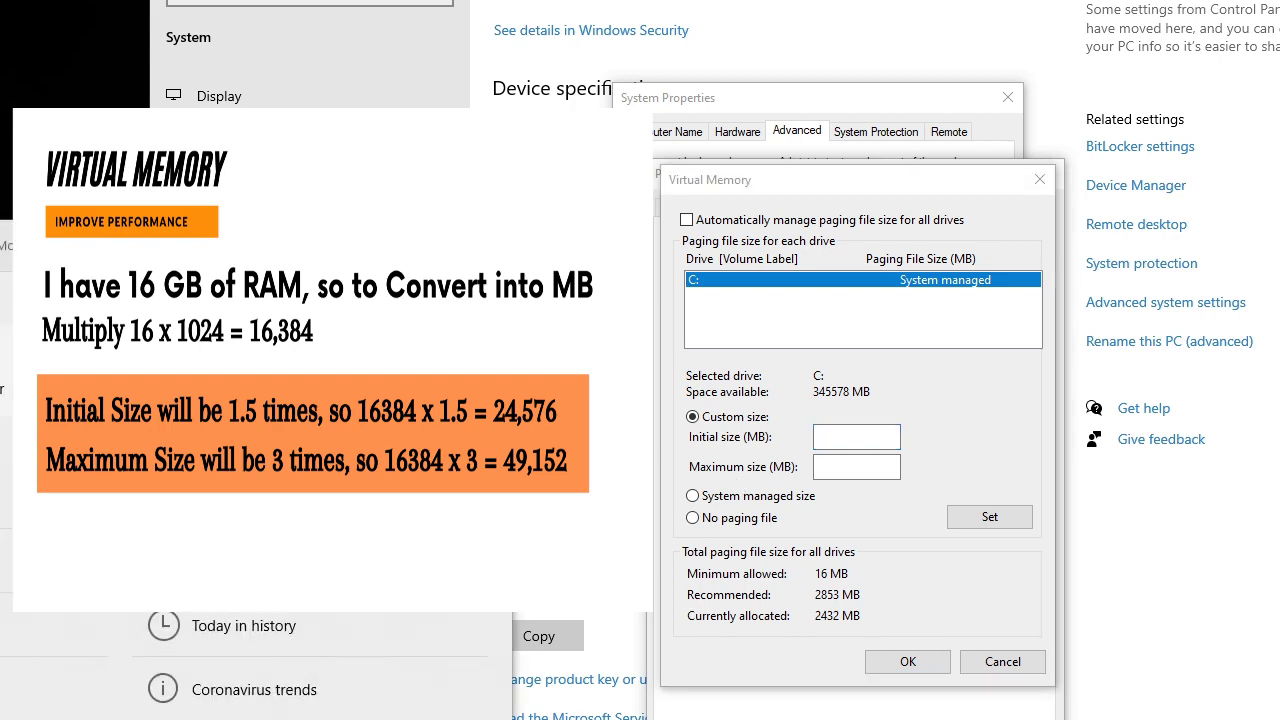
Launch Calculator and compute 1024 × 16 = 16384
text(calc)
key(Return)
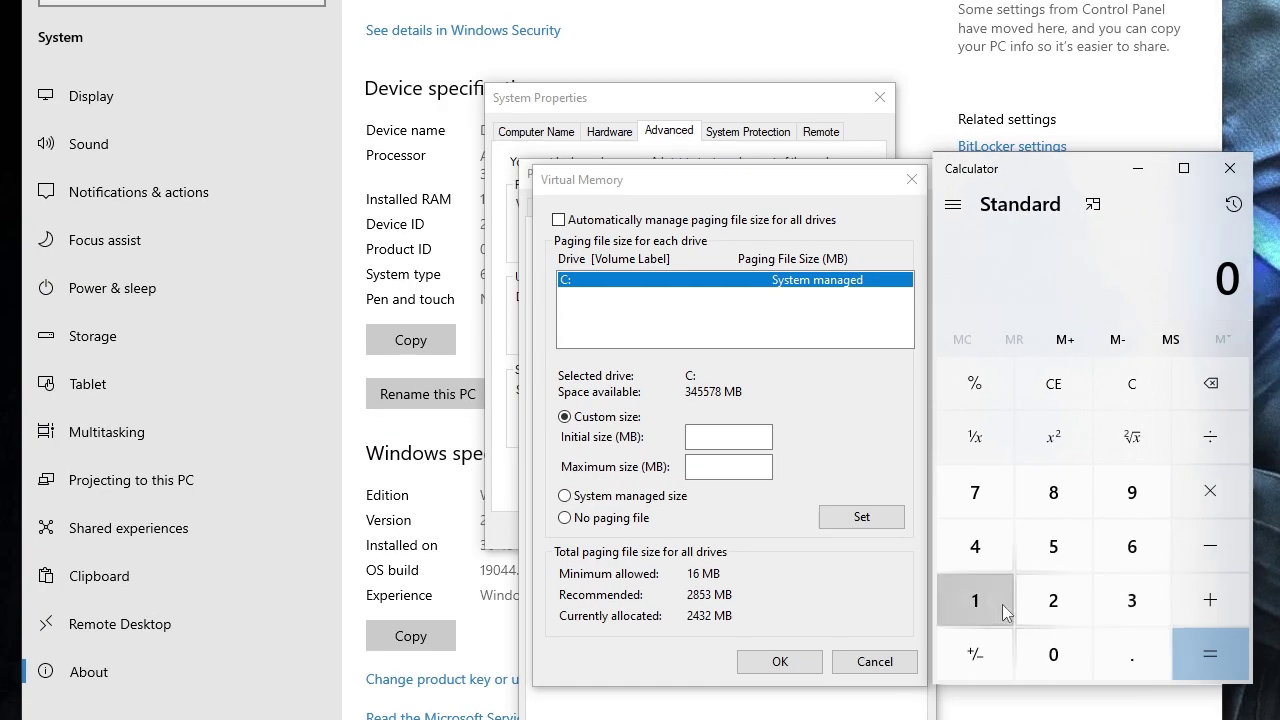
click(968, 581)
click(1041, 631)
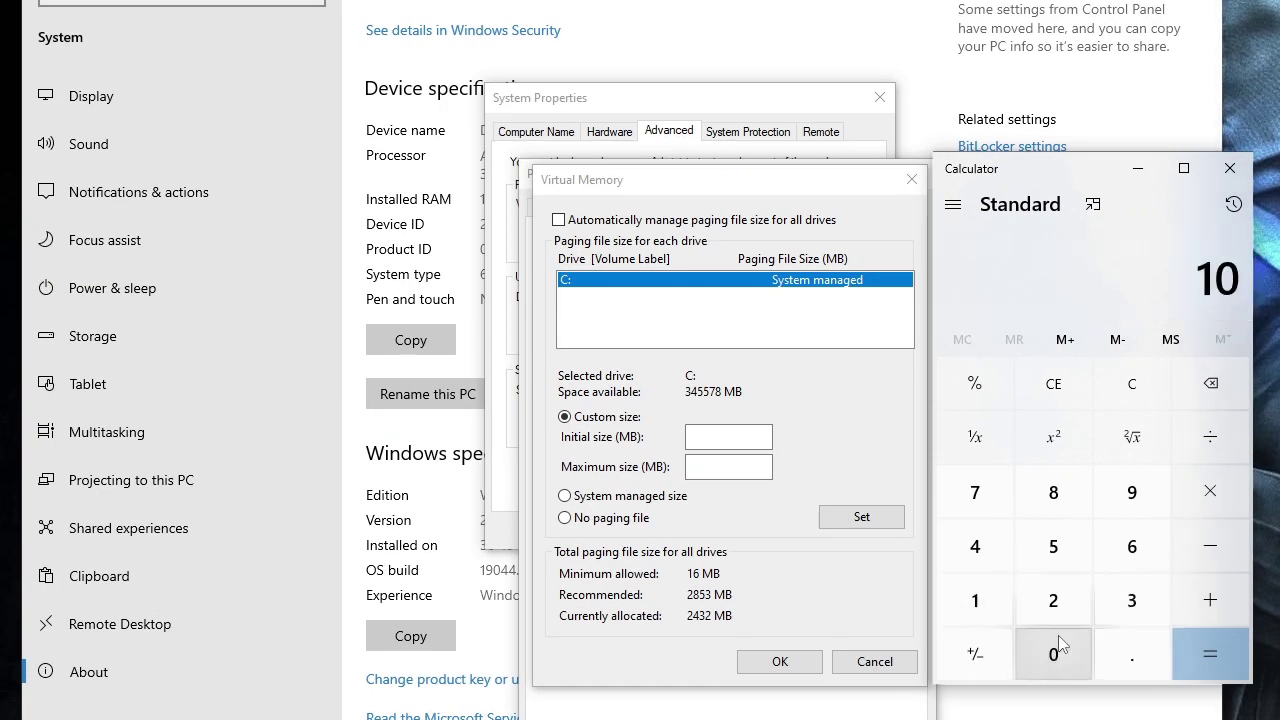
click(1041, 581)
click(979, 554)
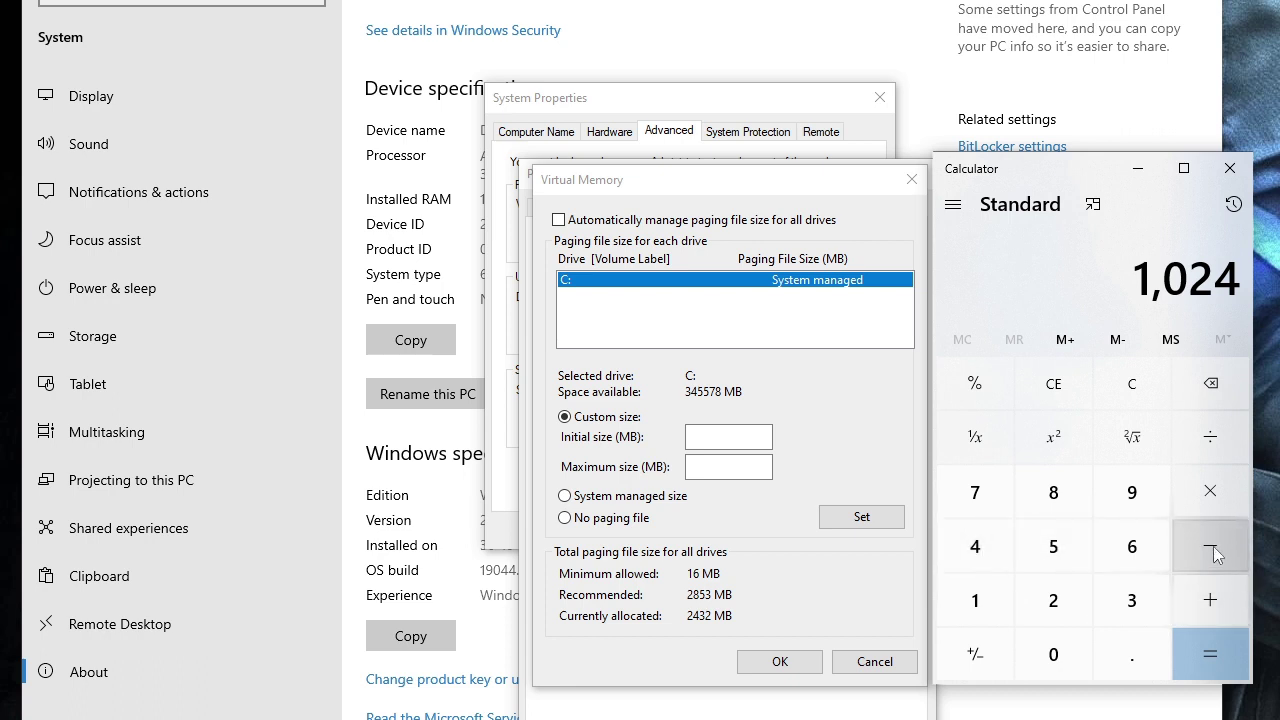
click(1215, 491)
click(997, 599)
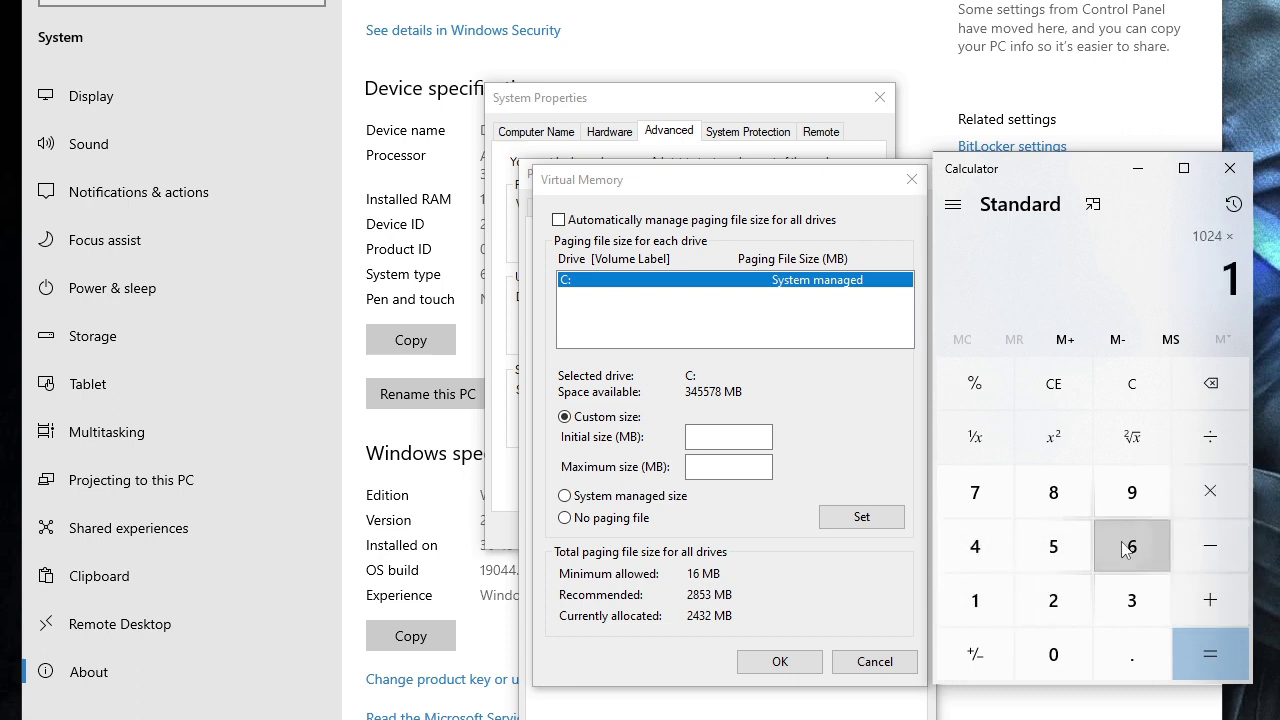
click(1125, 548)
click(1200, 648)
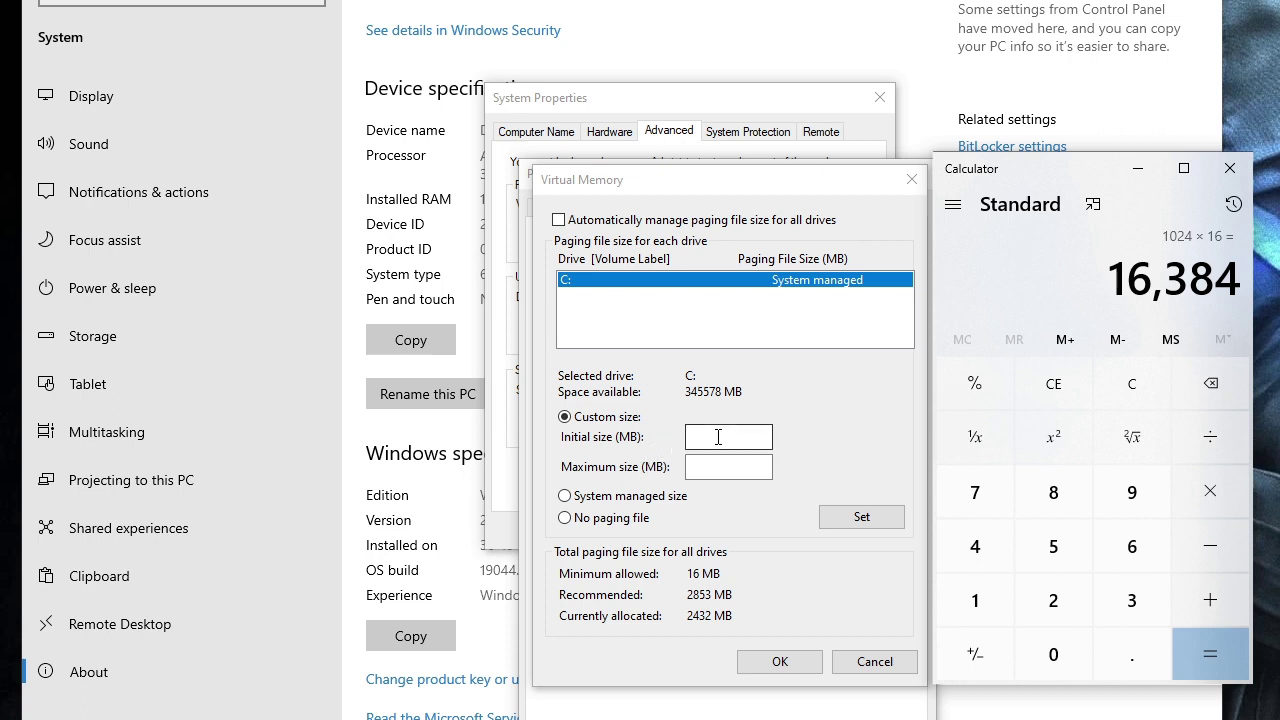
Multiply 16384 by 1.5 and enter 24576 as C:'s initial paging file size
click(1211, 497)
click(965, 603)
click(1132, 654)
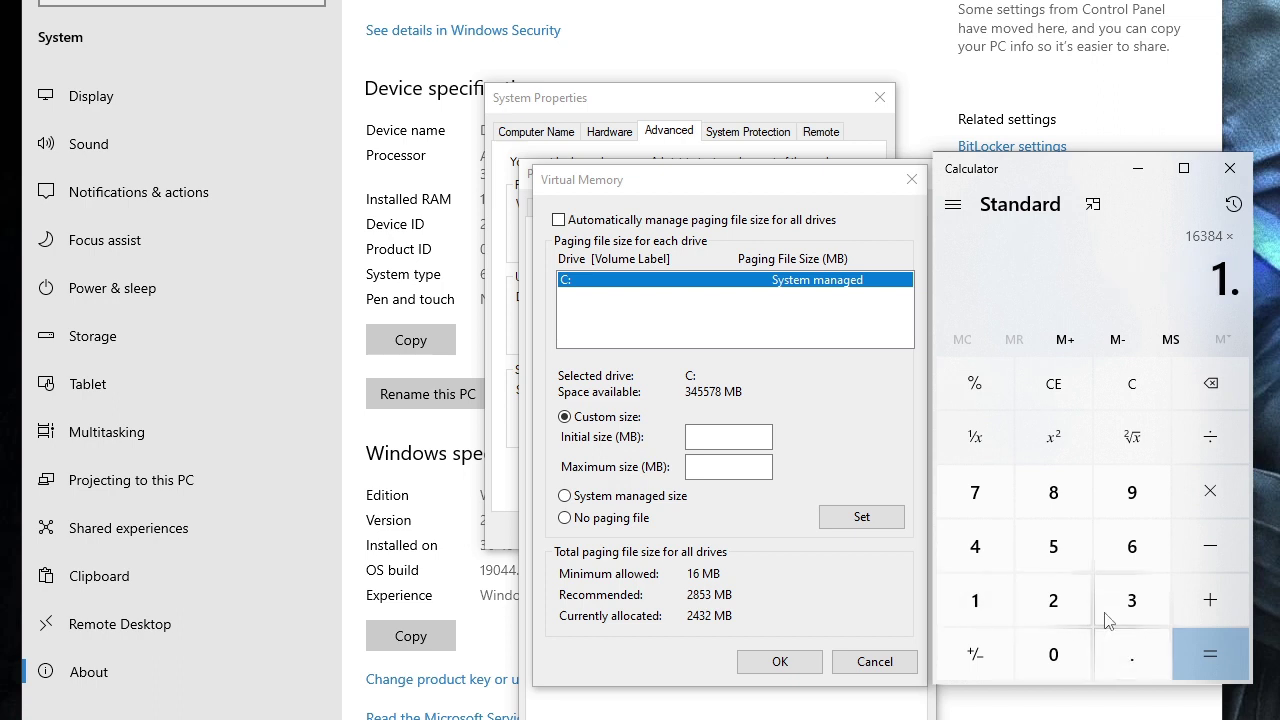
click(1053, 546)
click(1208, 656)
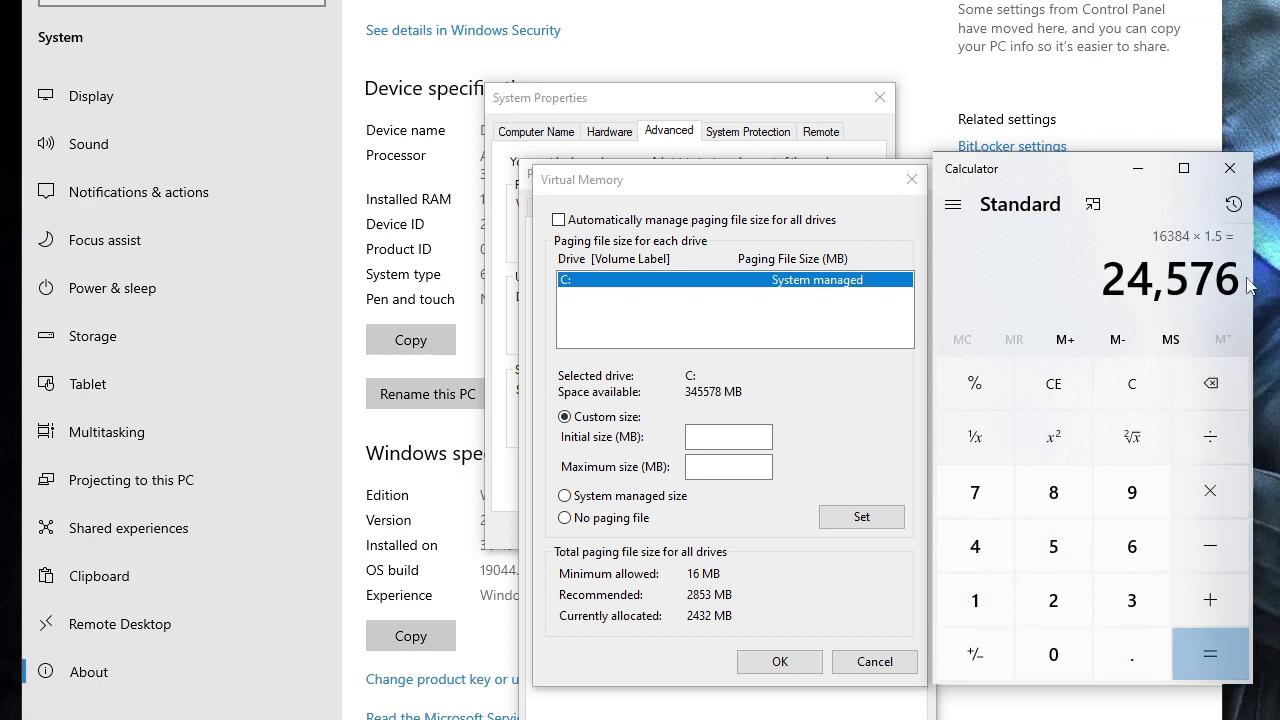
click(711, 430)
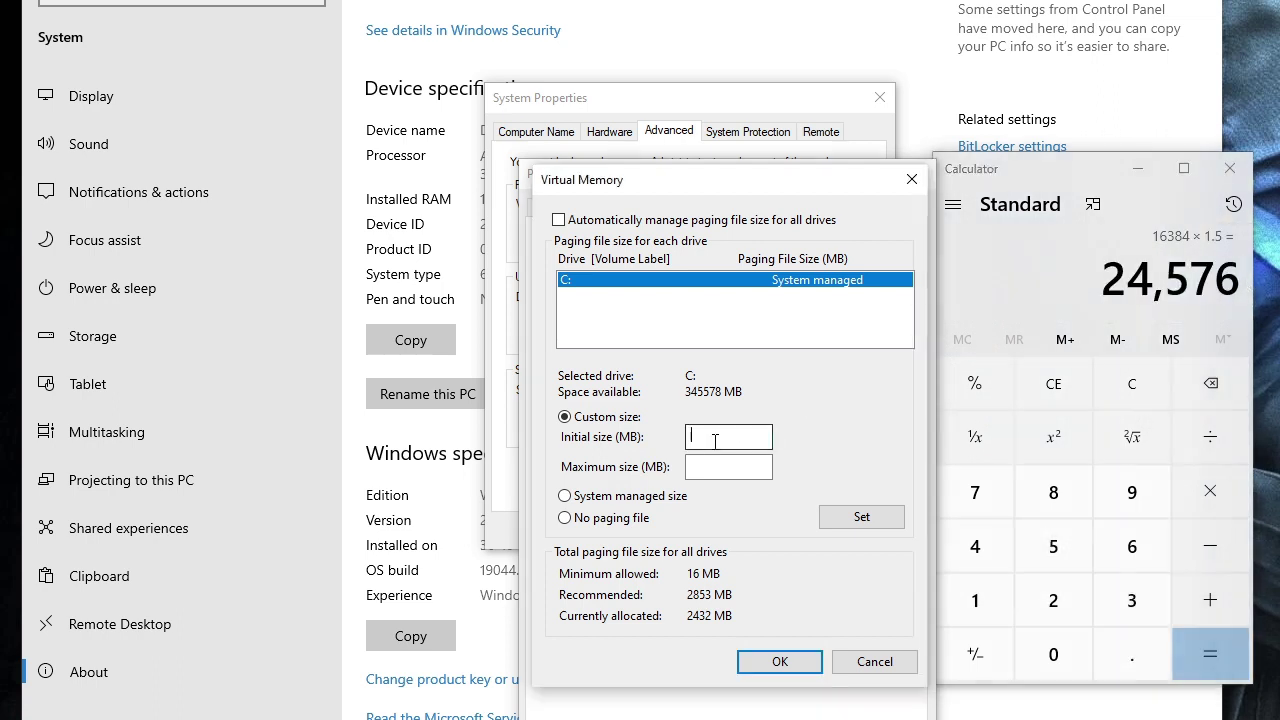
text(24576)
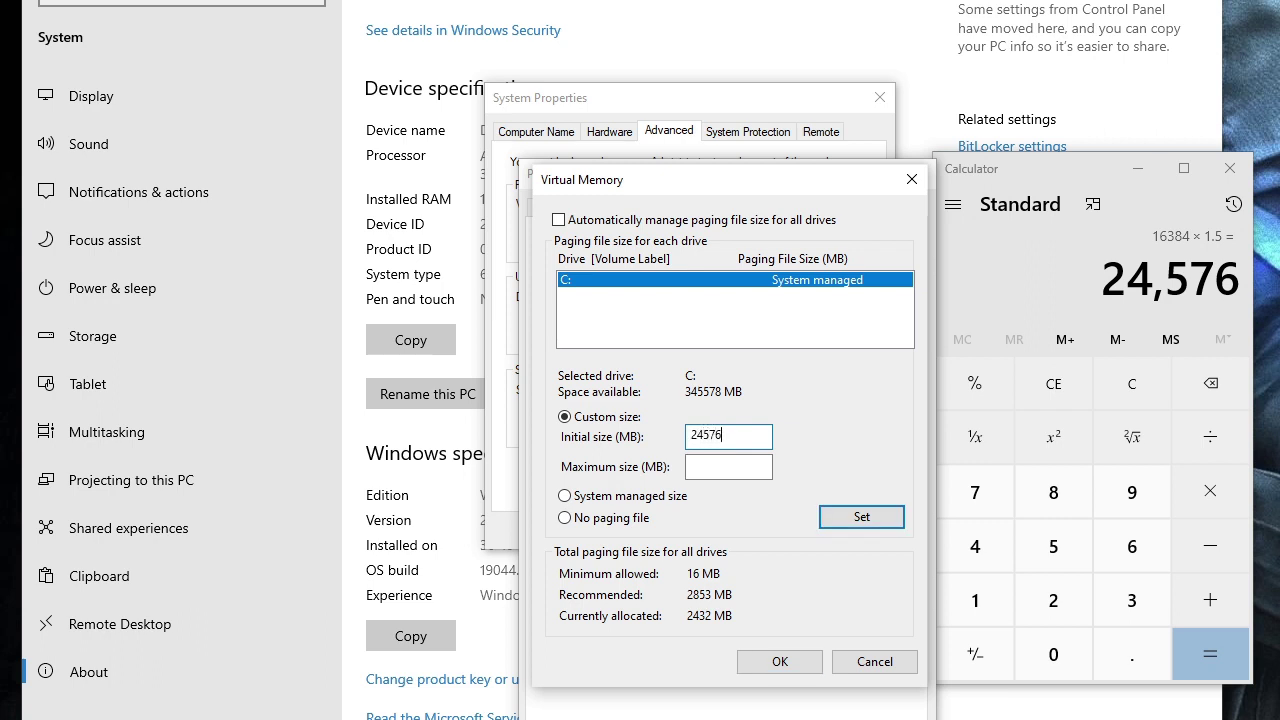
click(709, 464)
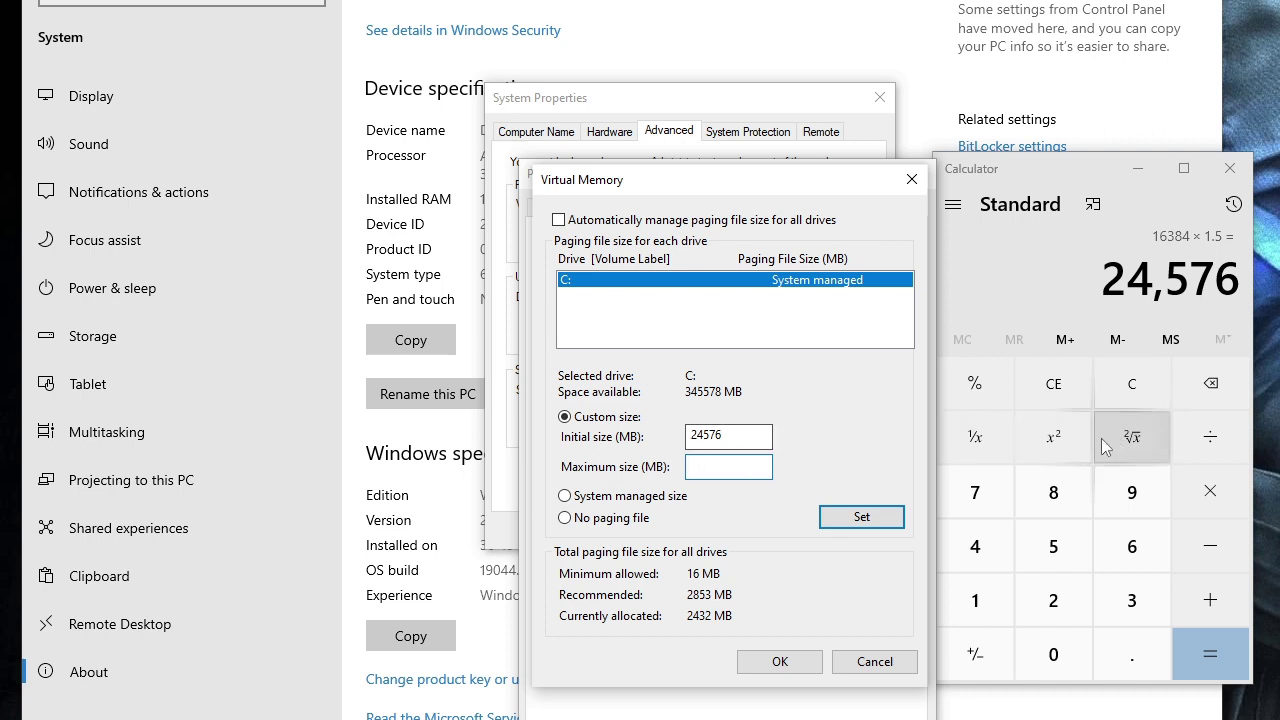
Clear Calculator and compute 16 × 1024 = 16384
click(1222, 386)
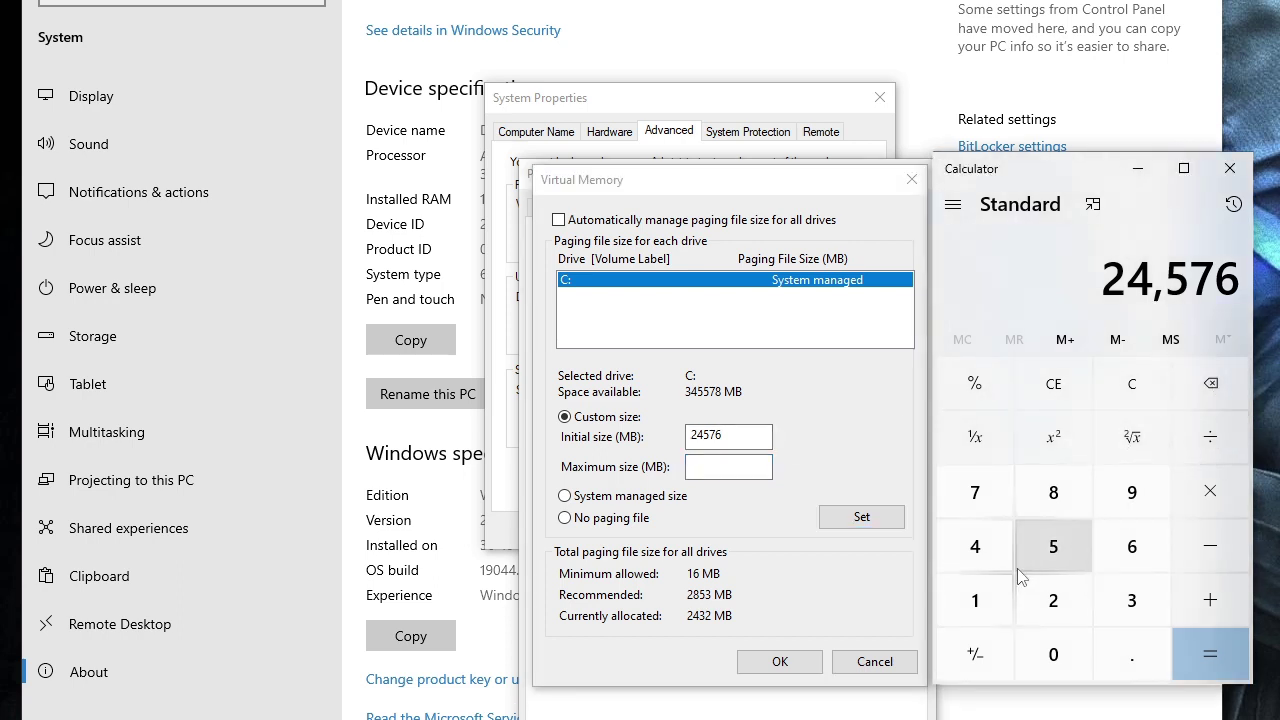
click(1132, 384)
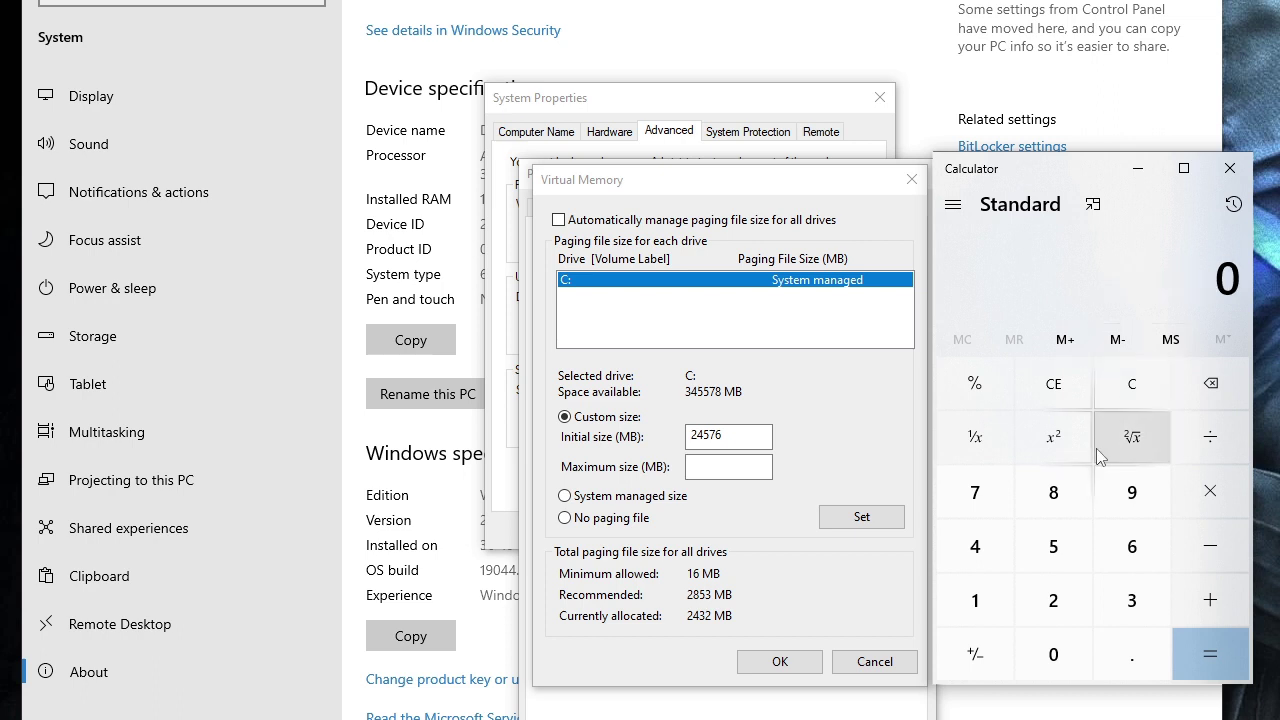
click(980, 604)
click(1128, 568)
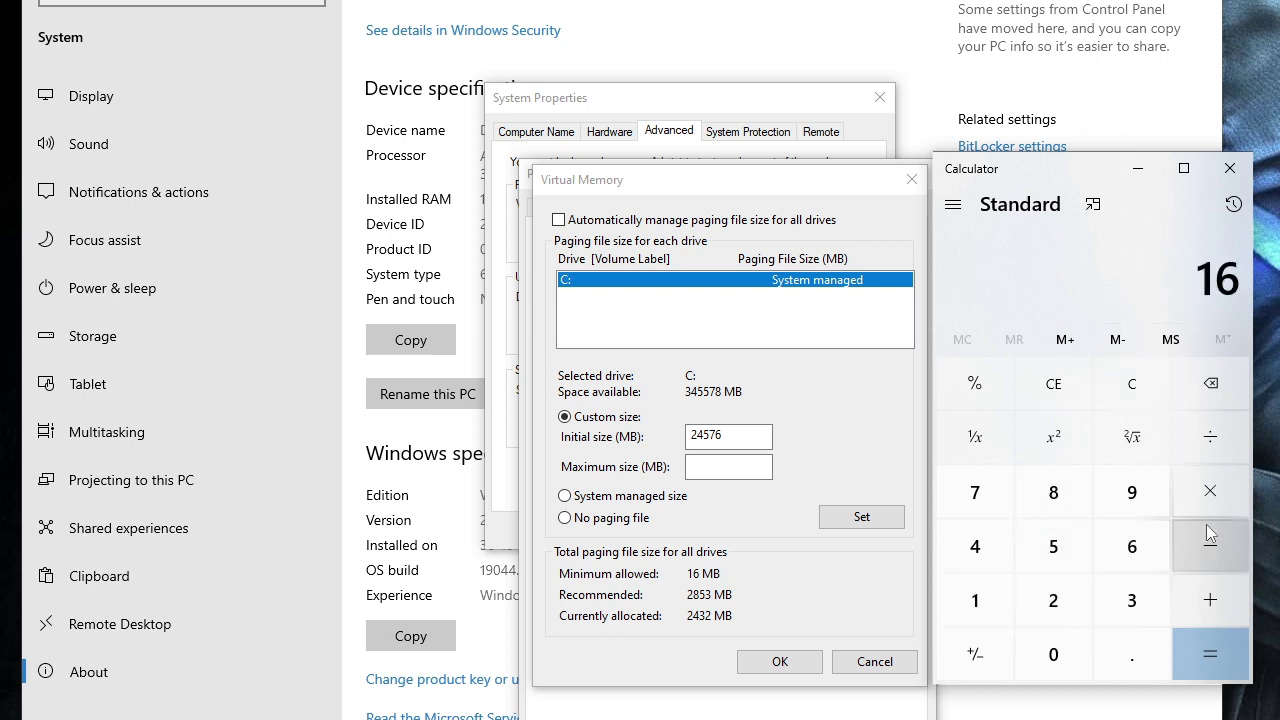
click(1210, 491)
click(978, 600)
click(1040, 640)
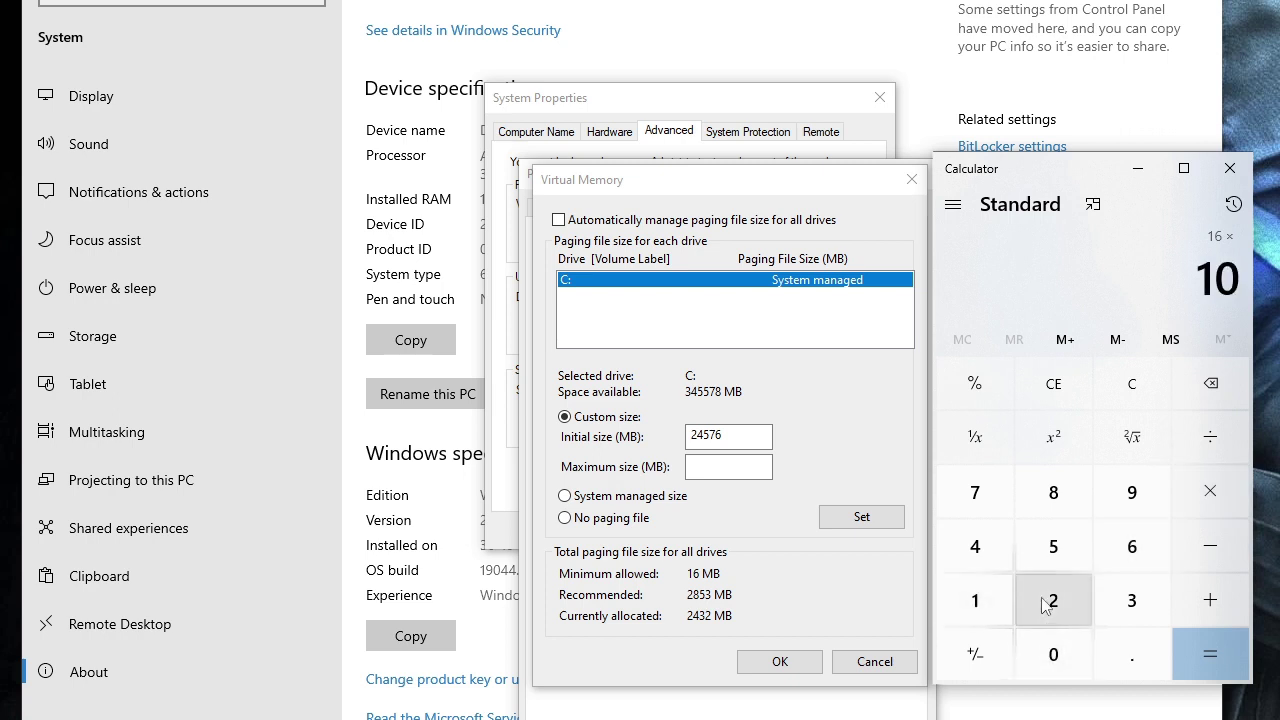
click(1051, 600)
click(993, 552)
click(1214, 650)
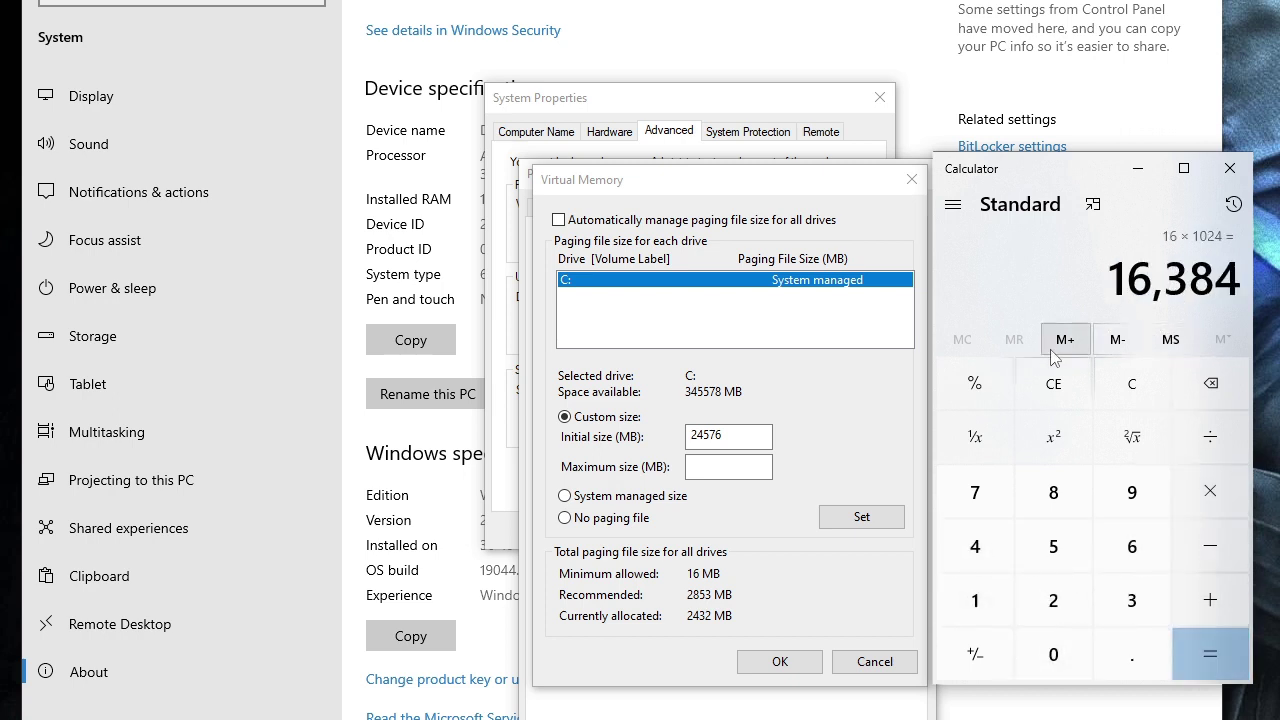
Multiply 16384 by 3 and enter 49152 as C:'s maximum paging file size
click(1211, 492)
click(1135, 603)
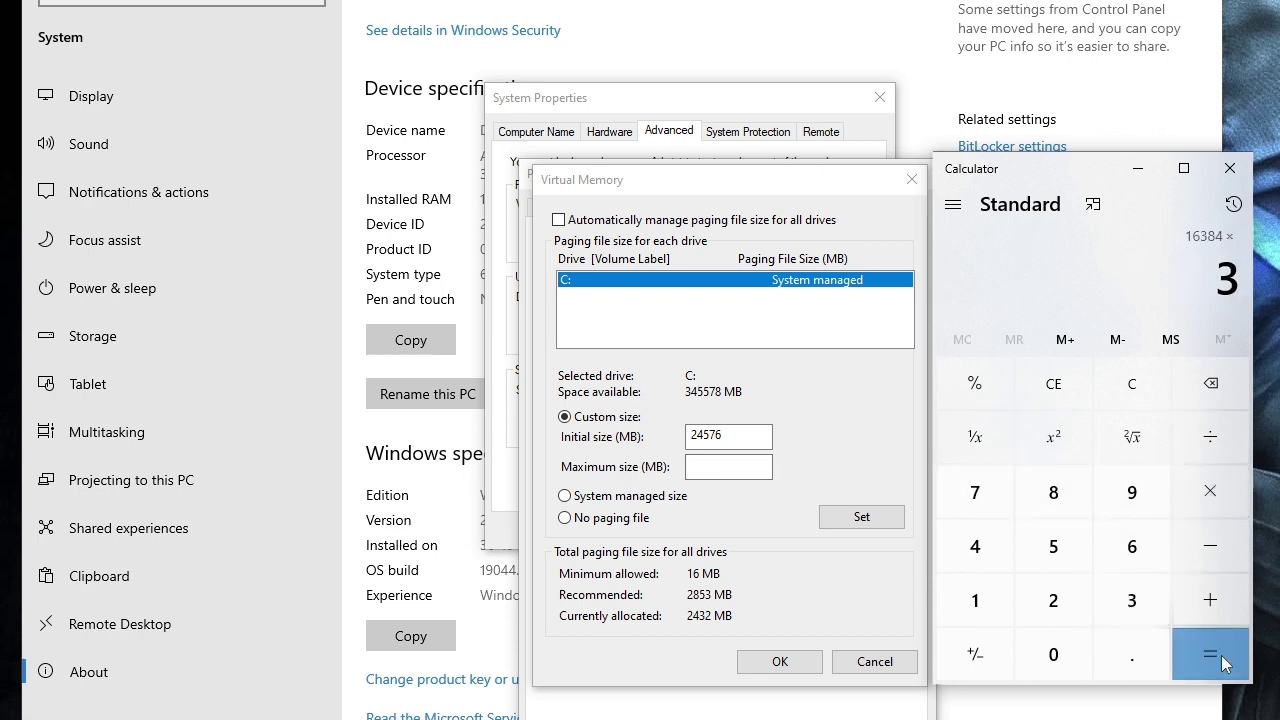
click(1216, 654)
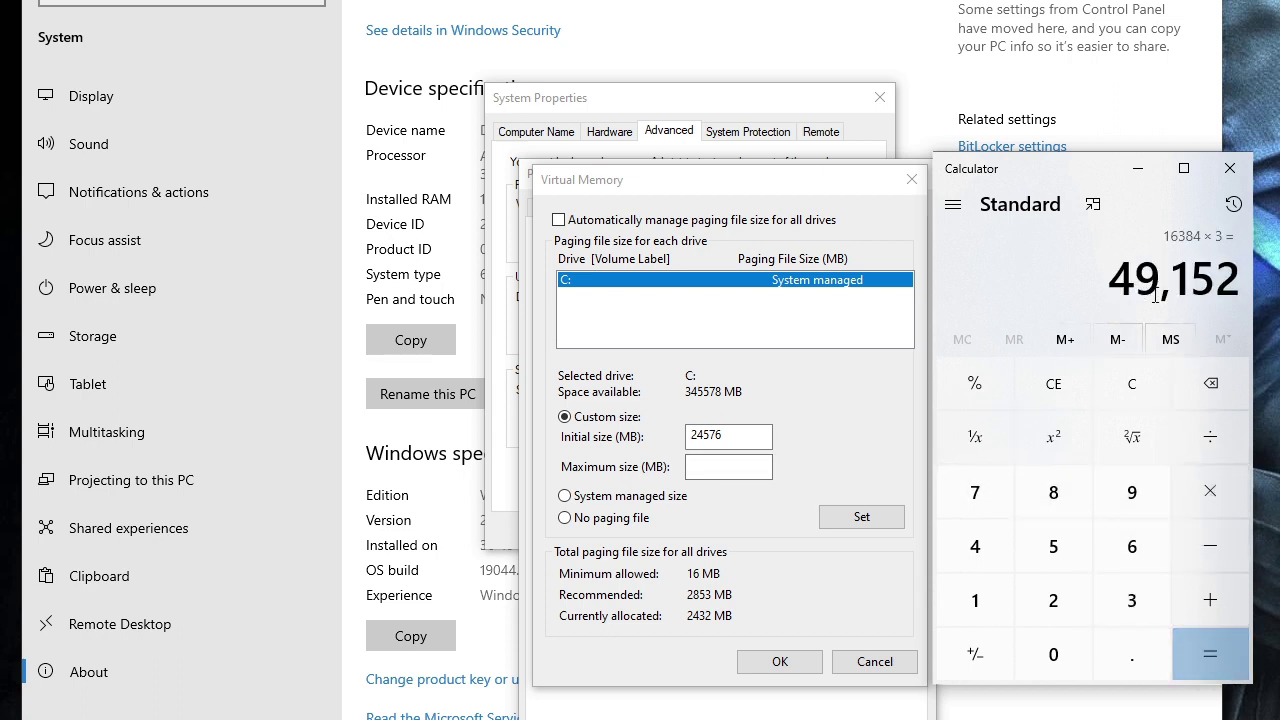
click(762, 466)
text(4)
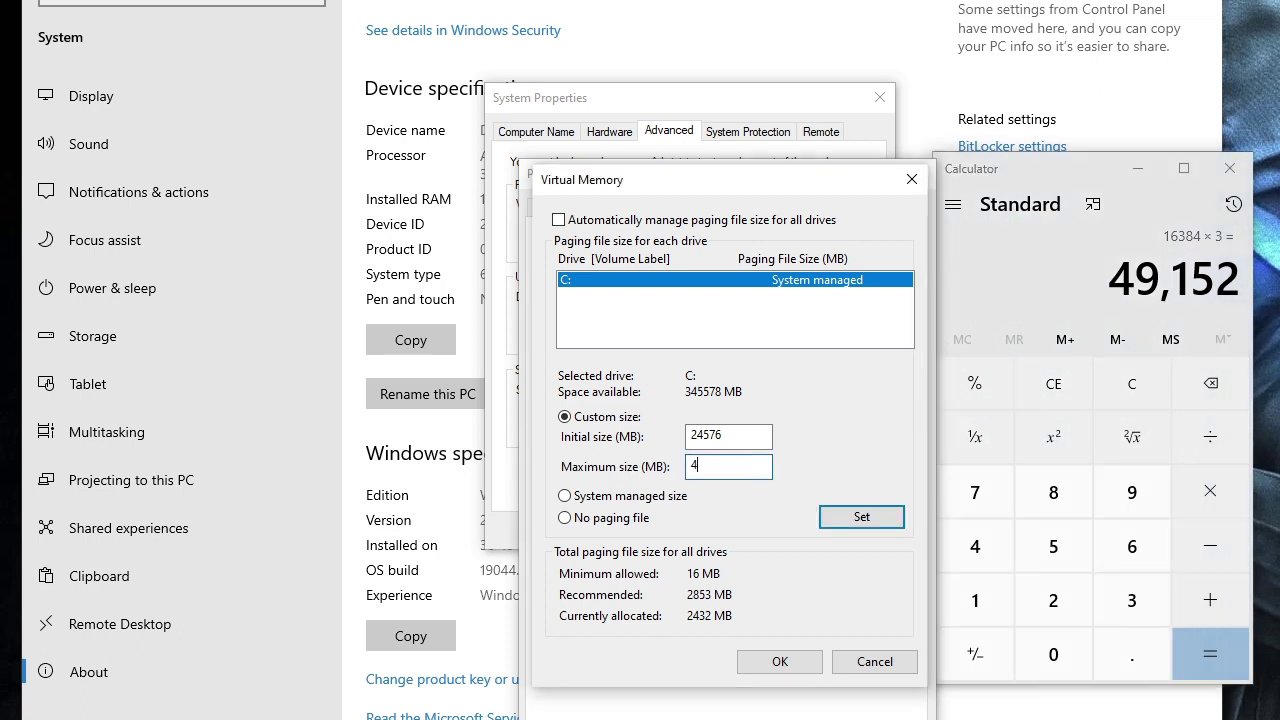
text(9152)
Set C:'s 24576–49152 MB paging file, confirm all dialogs with OK, and close Calculator
click(855, 522)
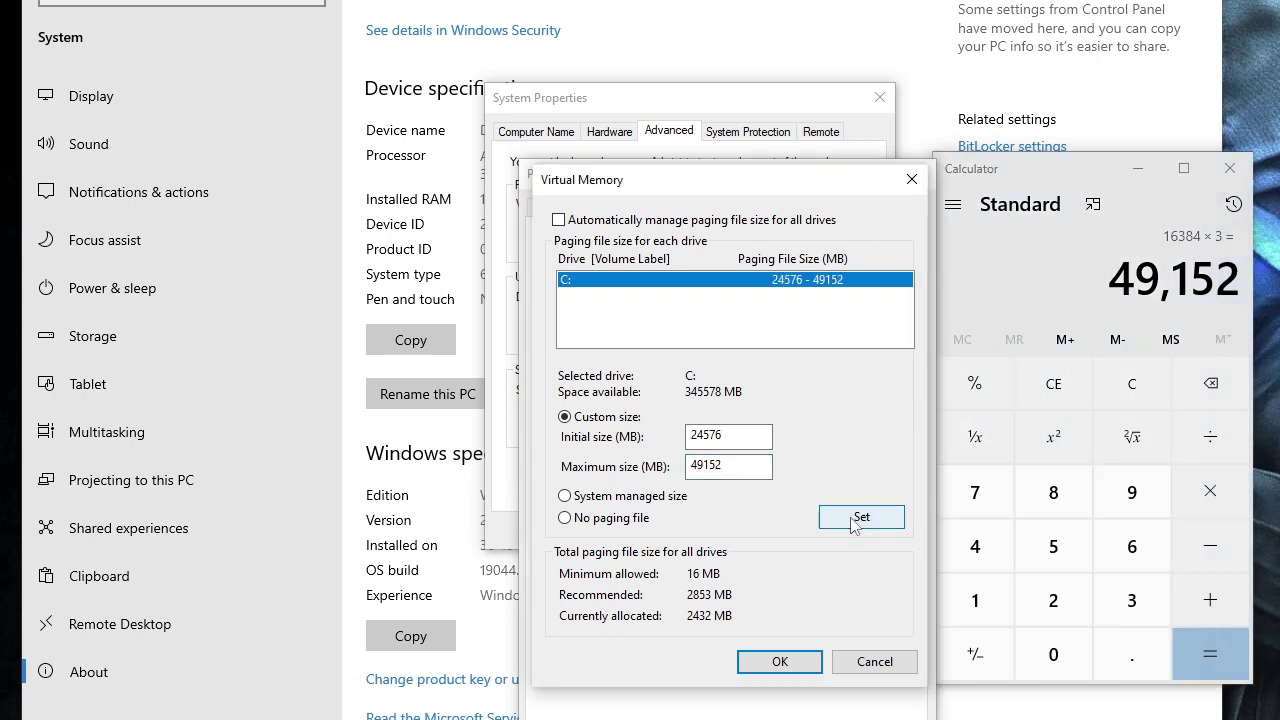
click(778, 660)
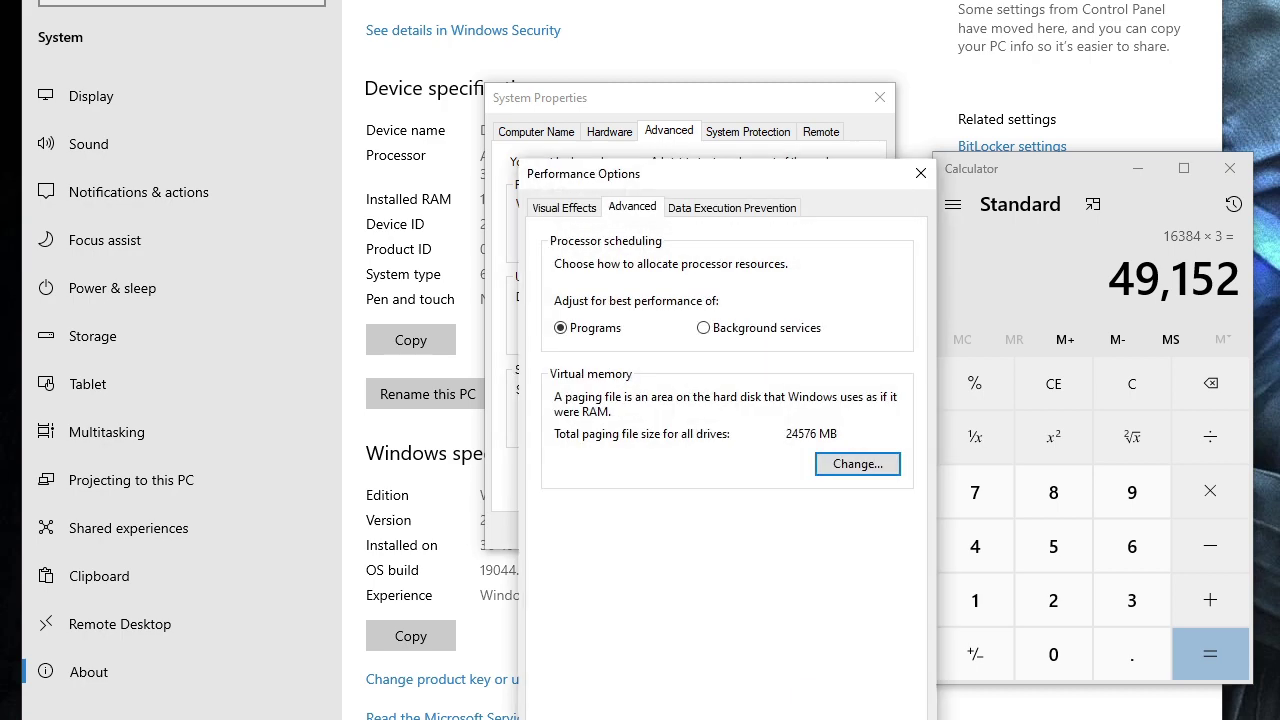
click(750, 712)
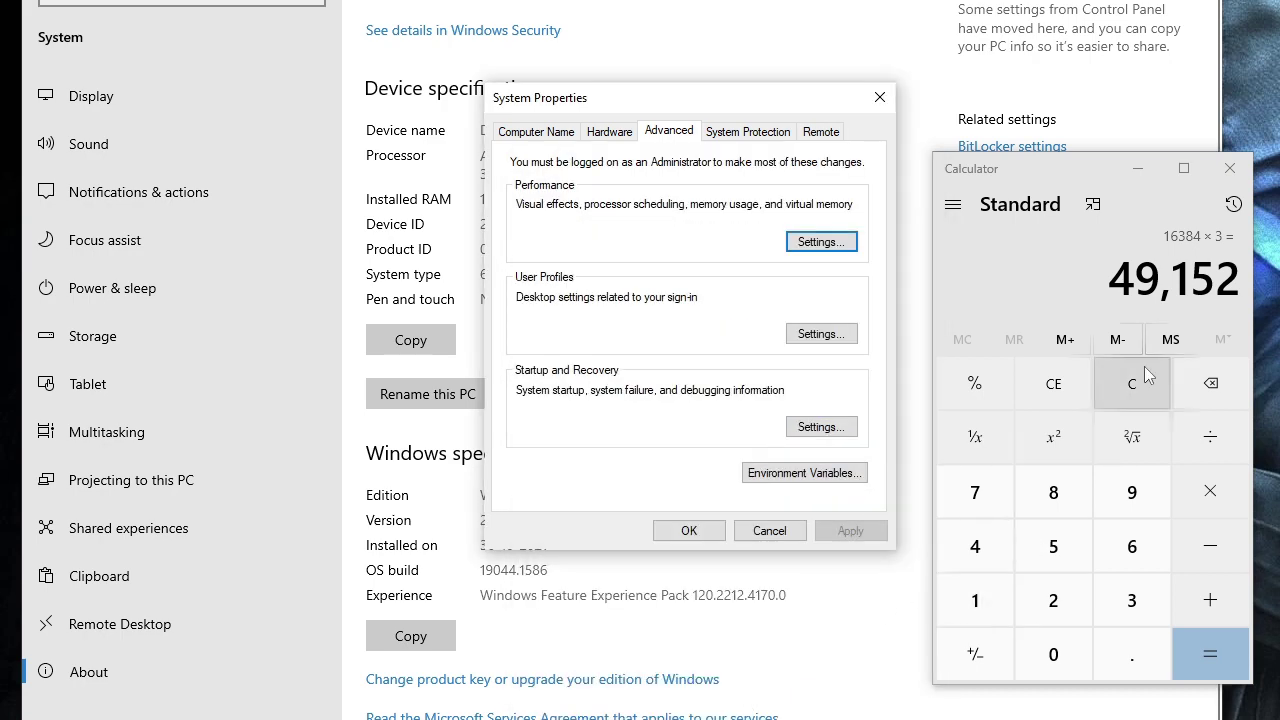
click(1229, 168)
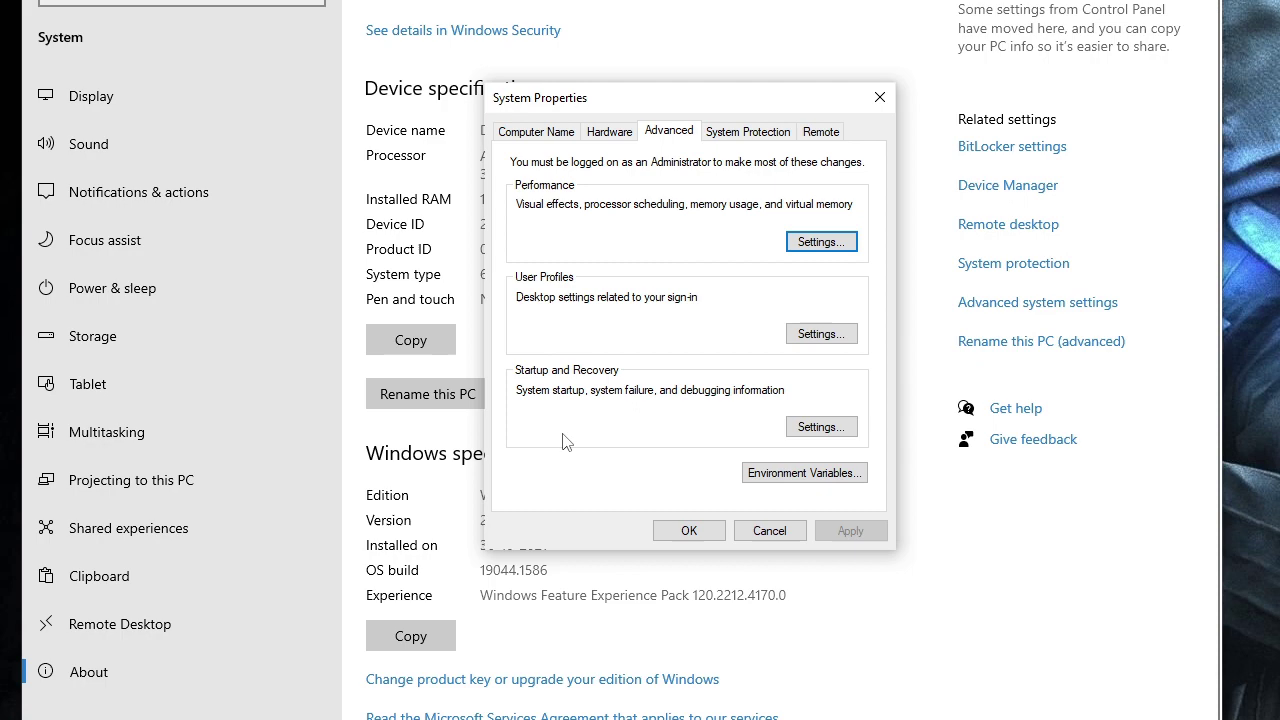
click(689, 531)
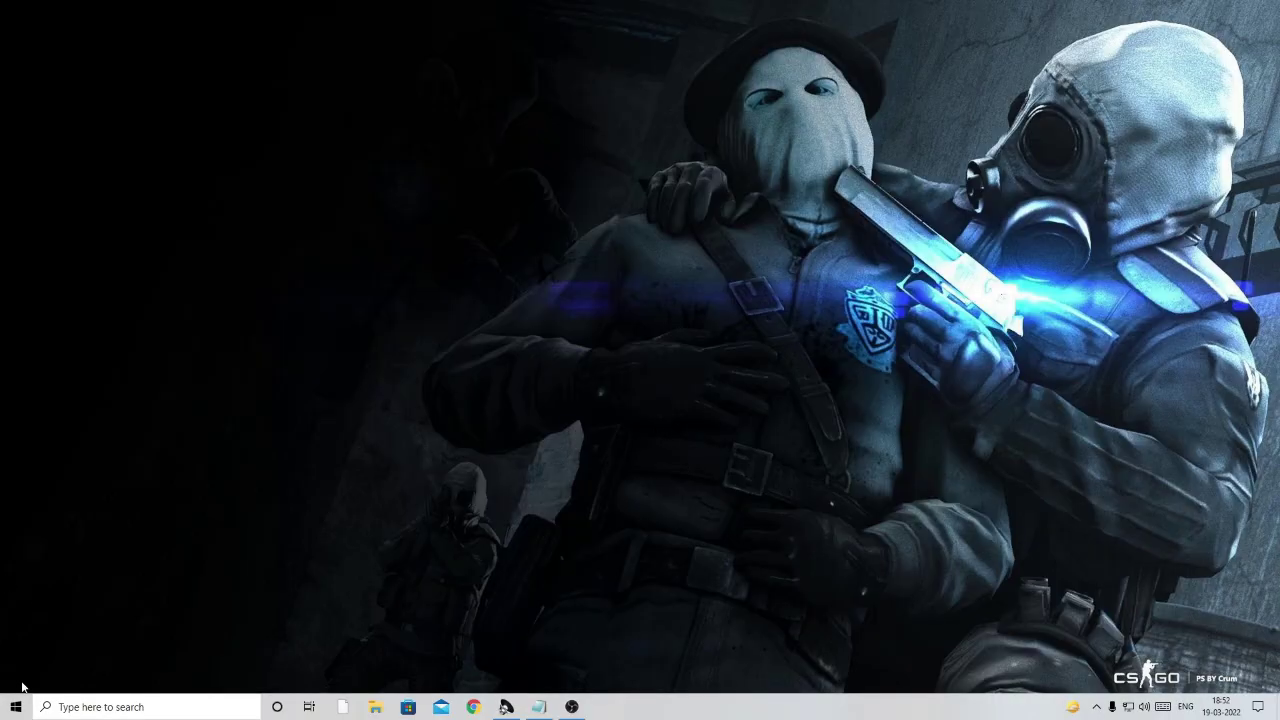
Reopen Settings on the System > Storage page and scroll to the other-drives link
right_click(22, 714)
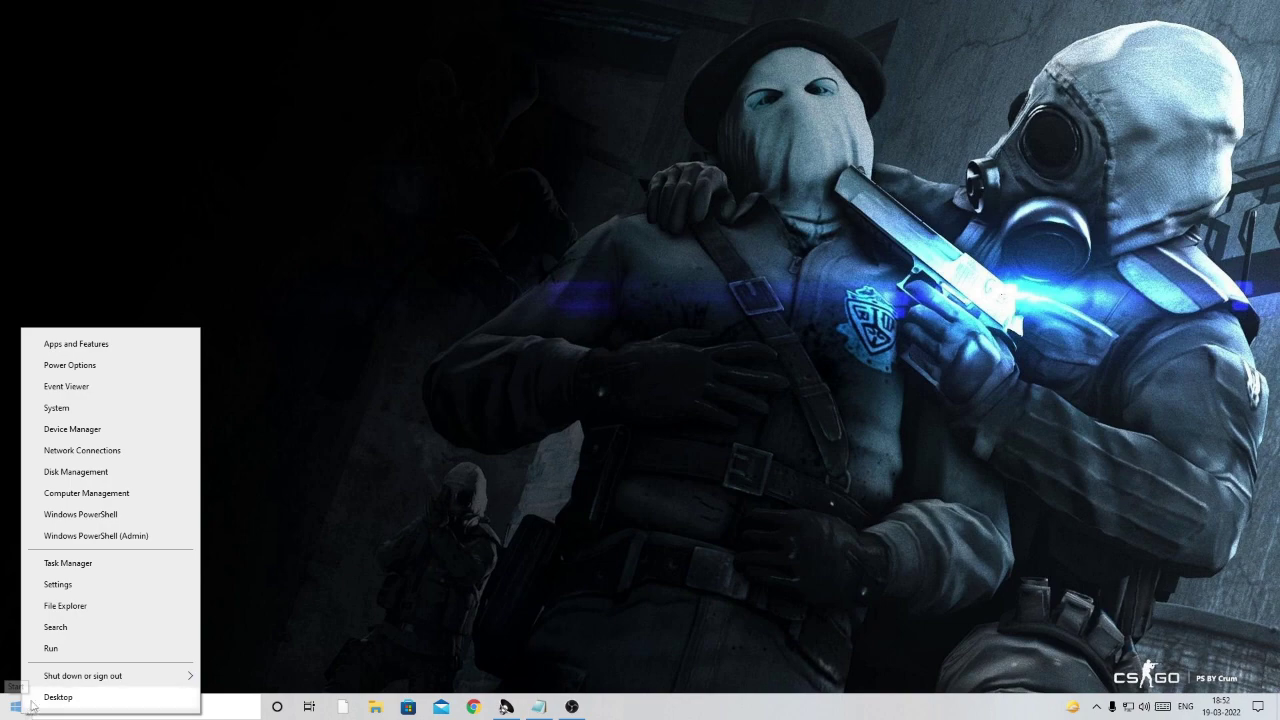
click(58, 585)
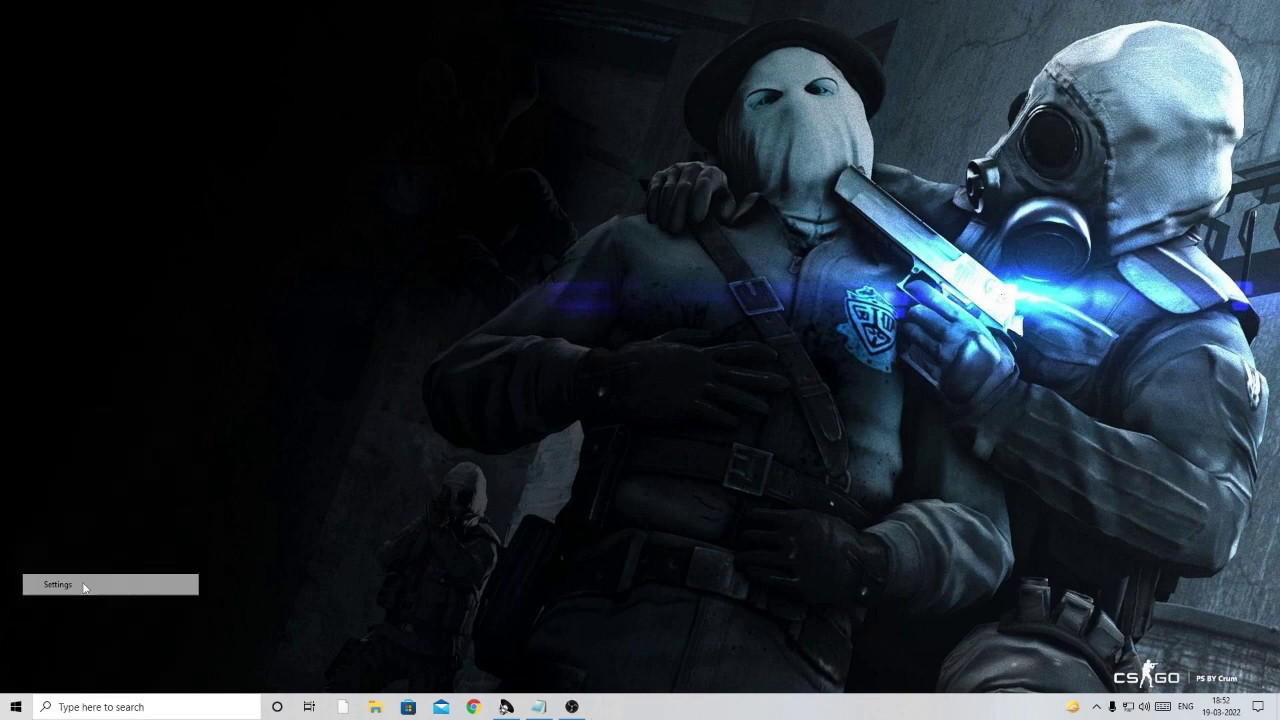
click(476, 270)
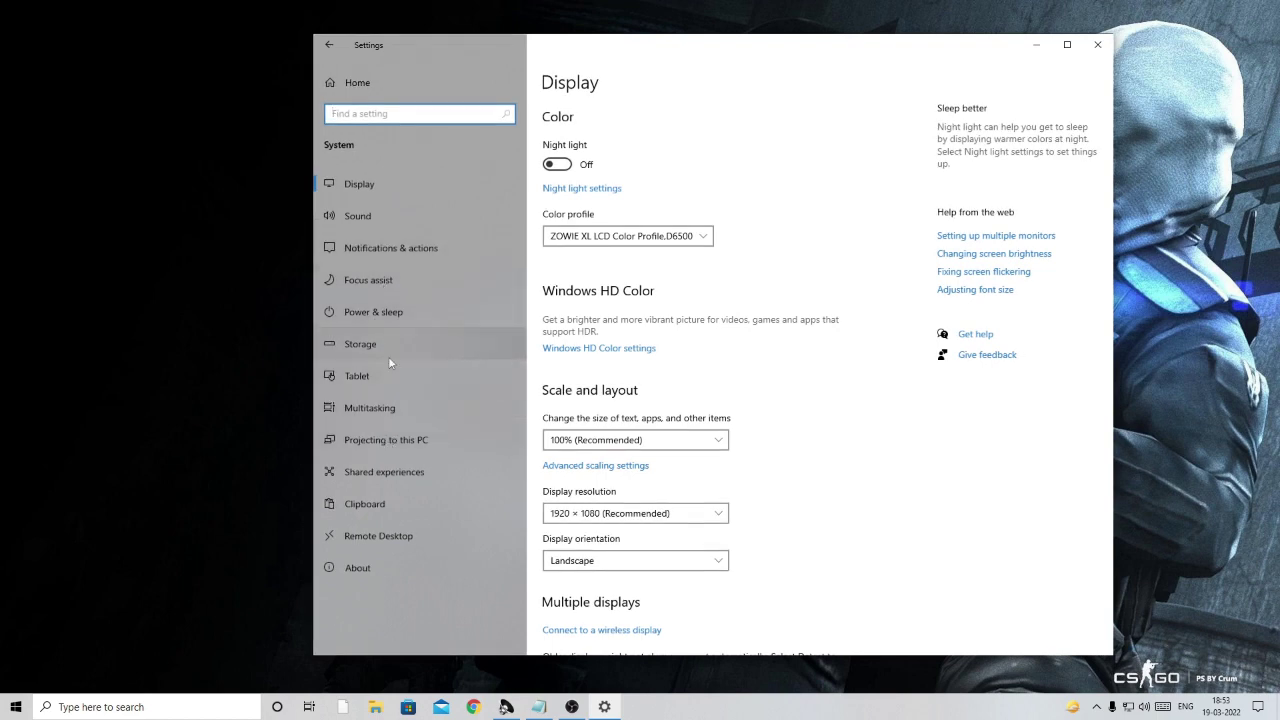
click(396, 346)
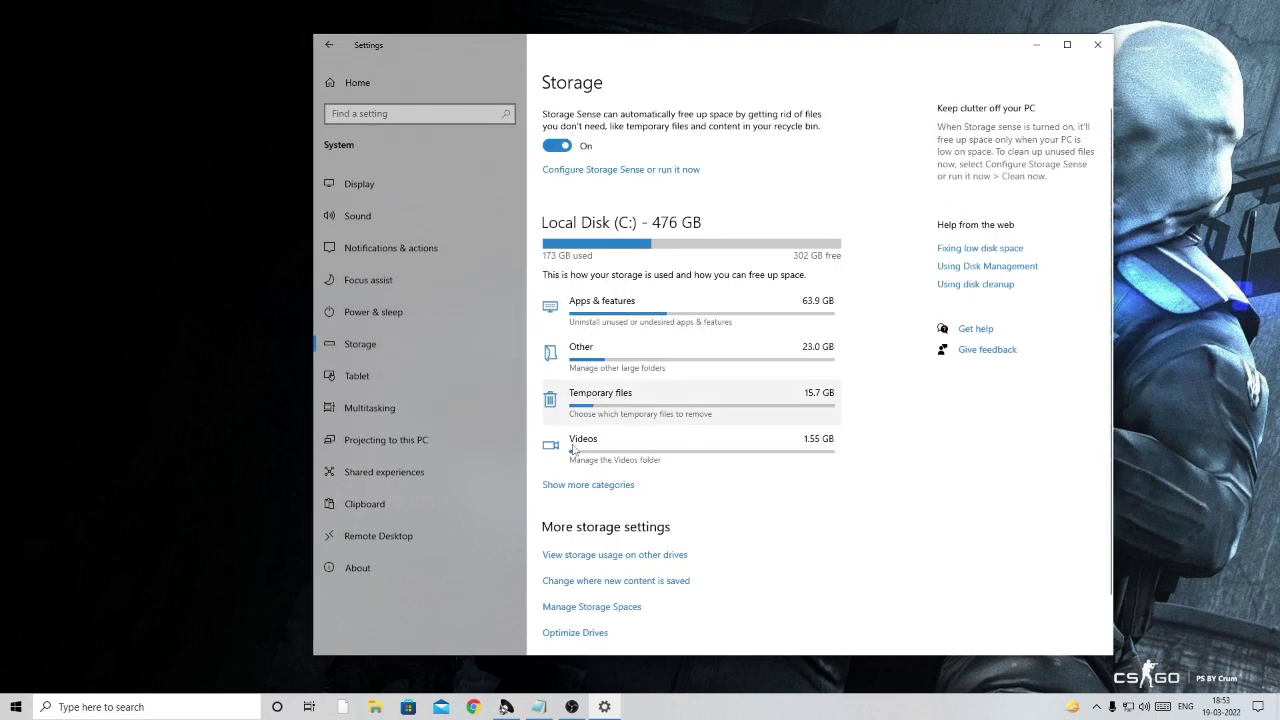
scroll(577, 560, down, 1)
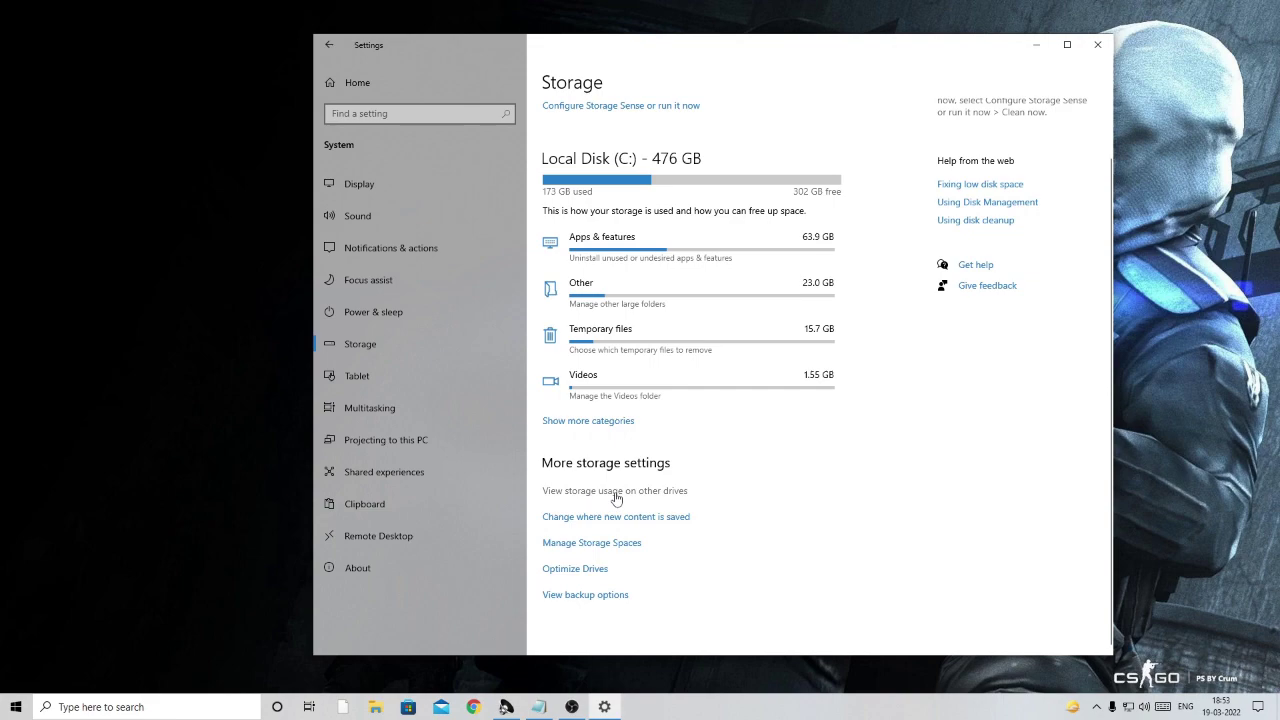
Open Local Disk (C:)'s System & reserved details, now showing 34.8 GB virtual memory
click(662, 495)
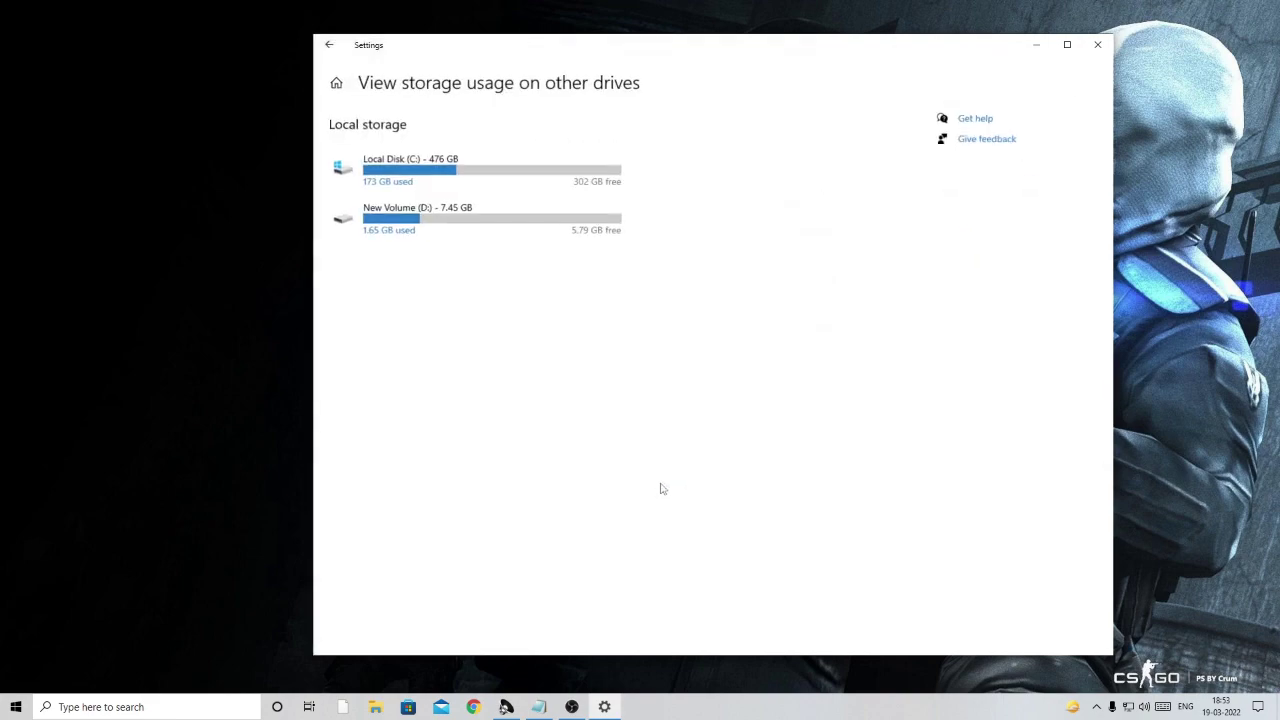
click(491, 166)
click(456, 207)
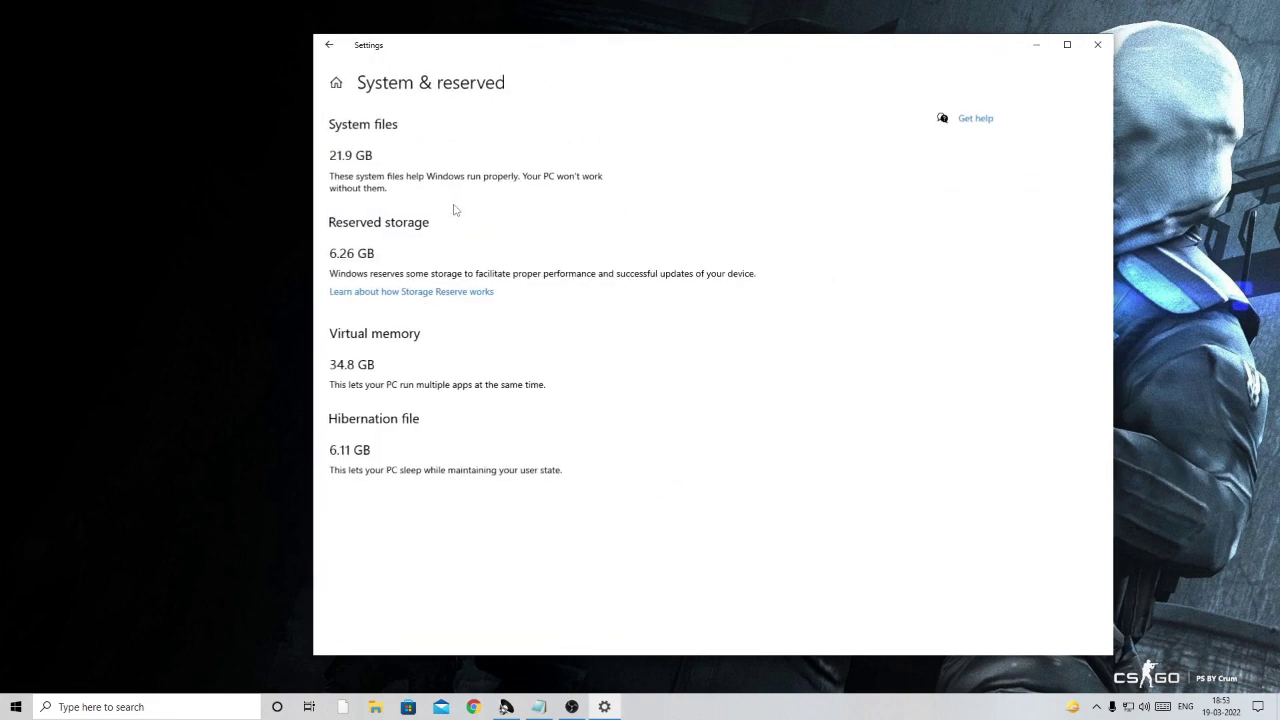